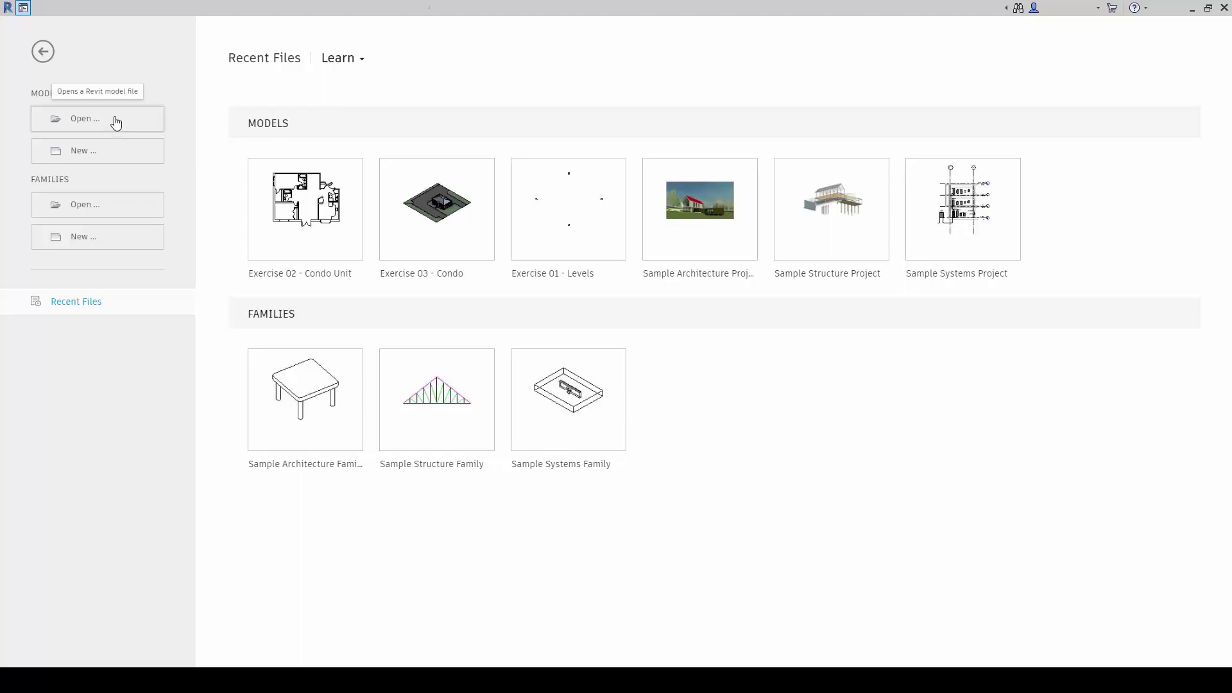
# - Open the Exercise 02 - Condo Unit.rvt project from the Lesson 01 folder
pyautogui.click(115, 122)
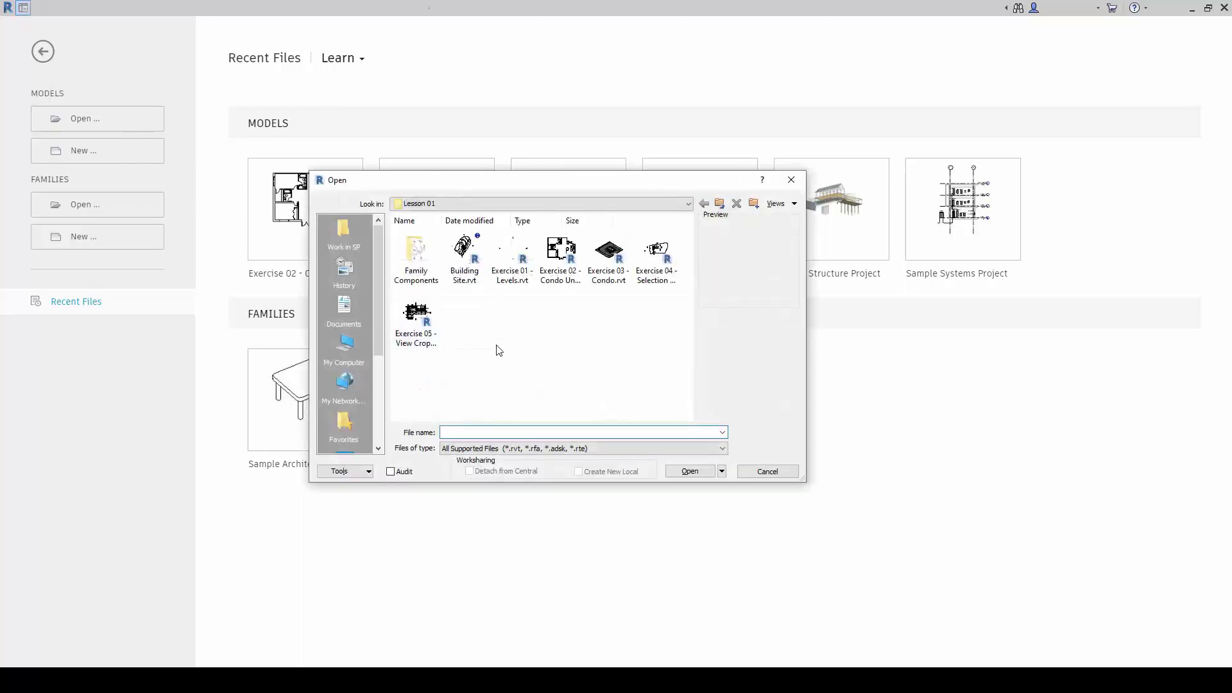
pyautogui.click(563, 269)
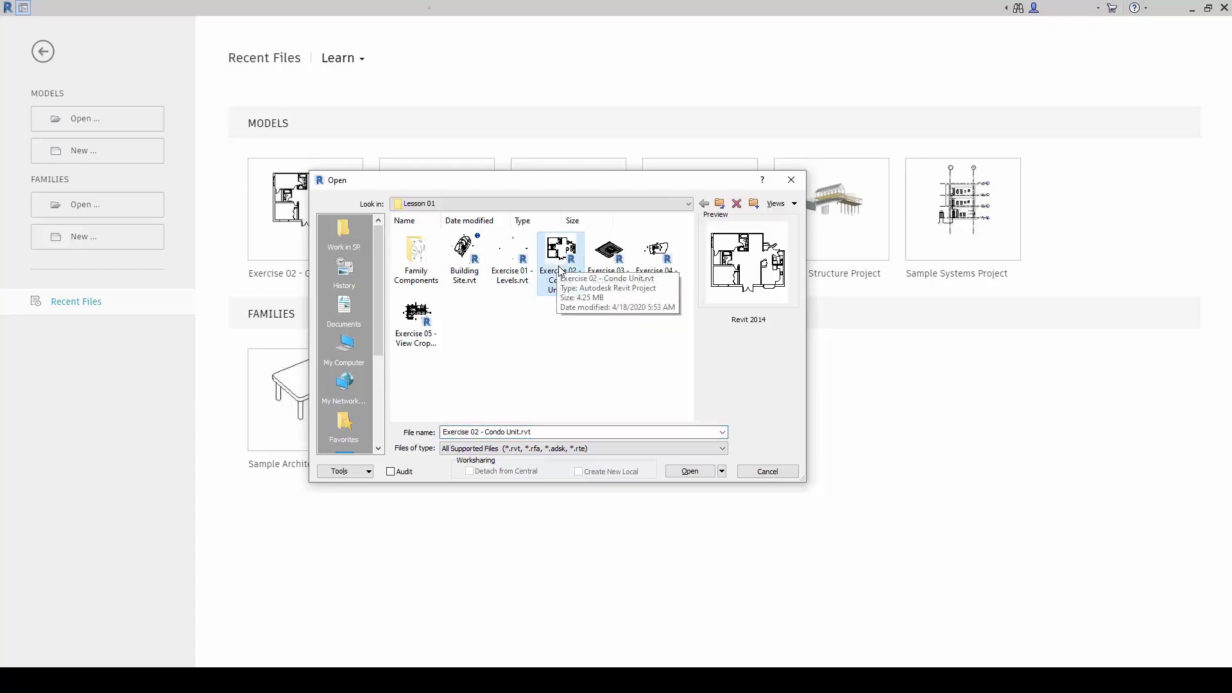
pyautogui.click(682, 471)
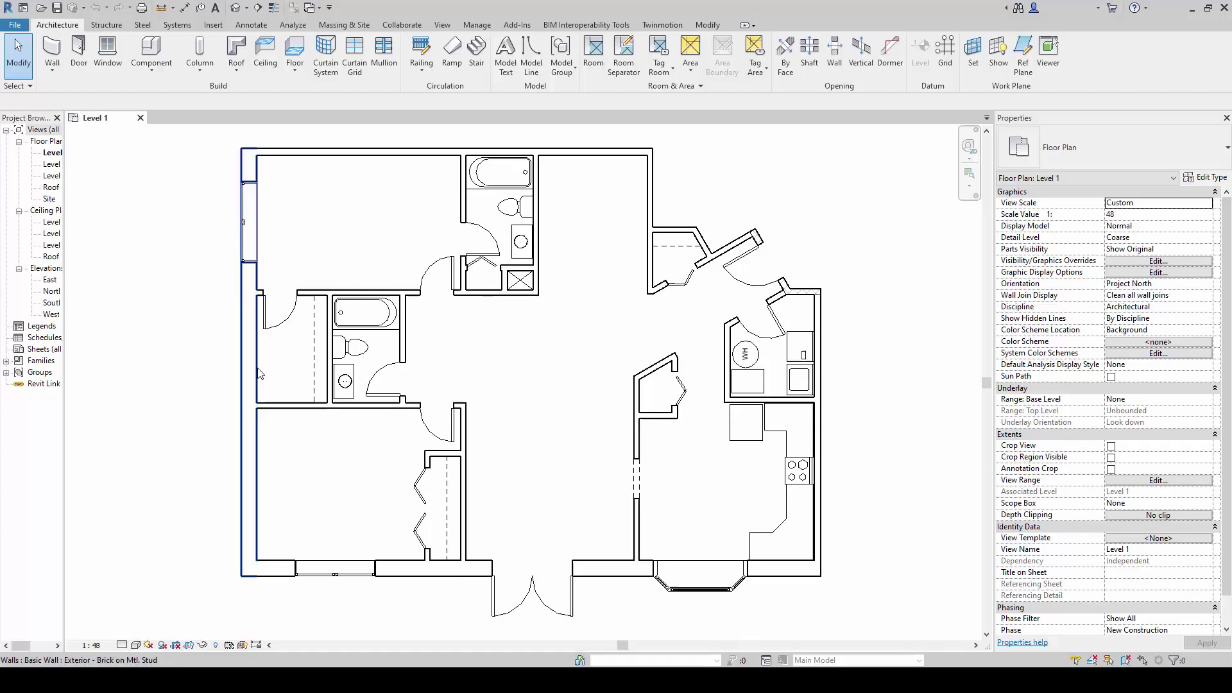
pyautogui.click(242, 317)
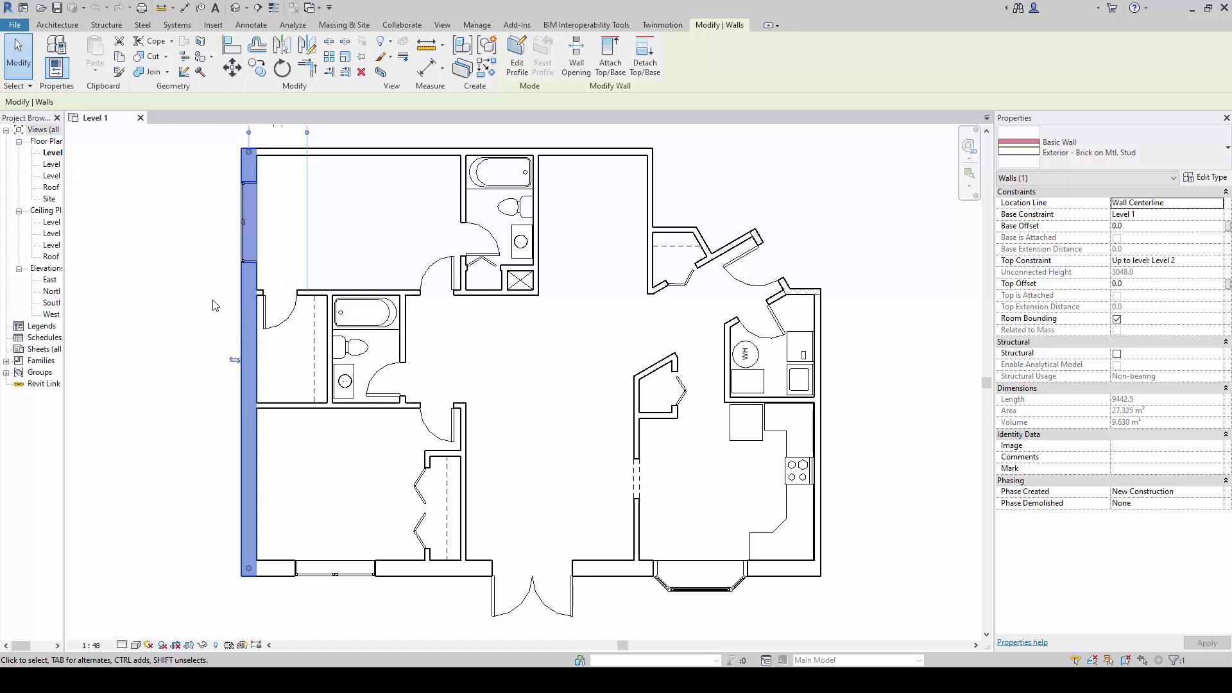
pyautogui.keyDown('ctrl'); pyautogui.click(279, 406); pyautogui.keyUp('ctrl')
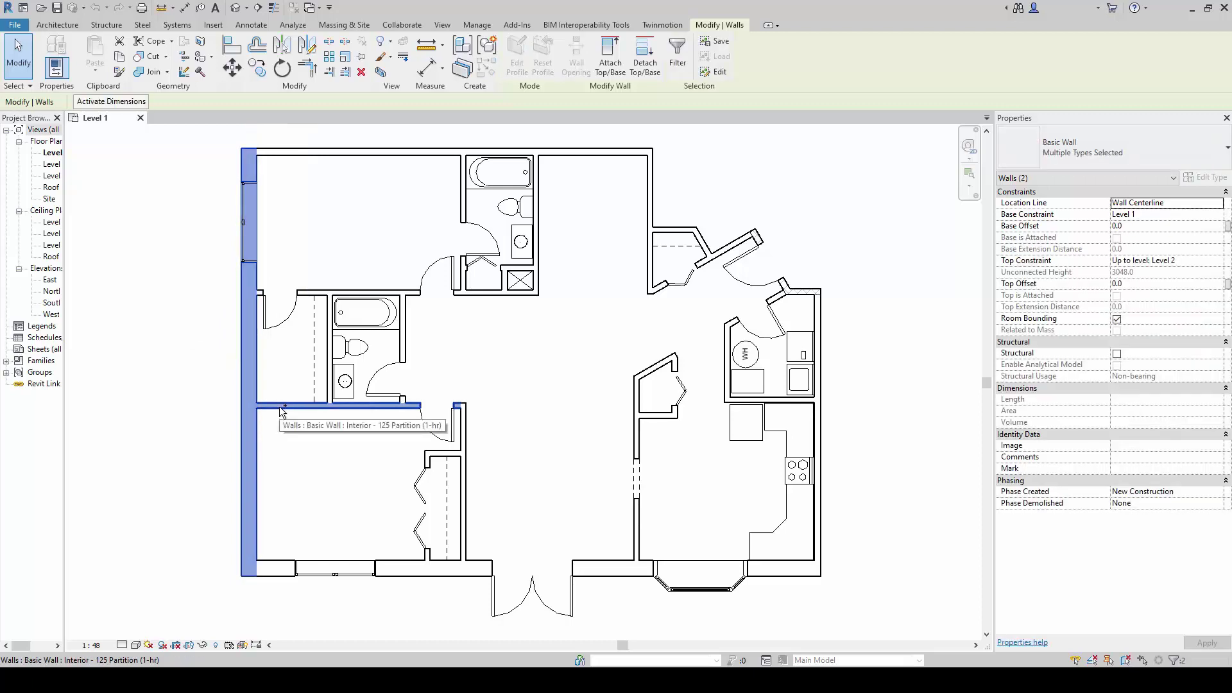
pyautogui.keyDown('ctrl'); pyautogui.click(464, 435); pyautogui.keyUp('ctrl')
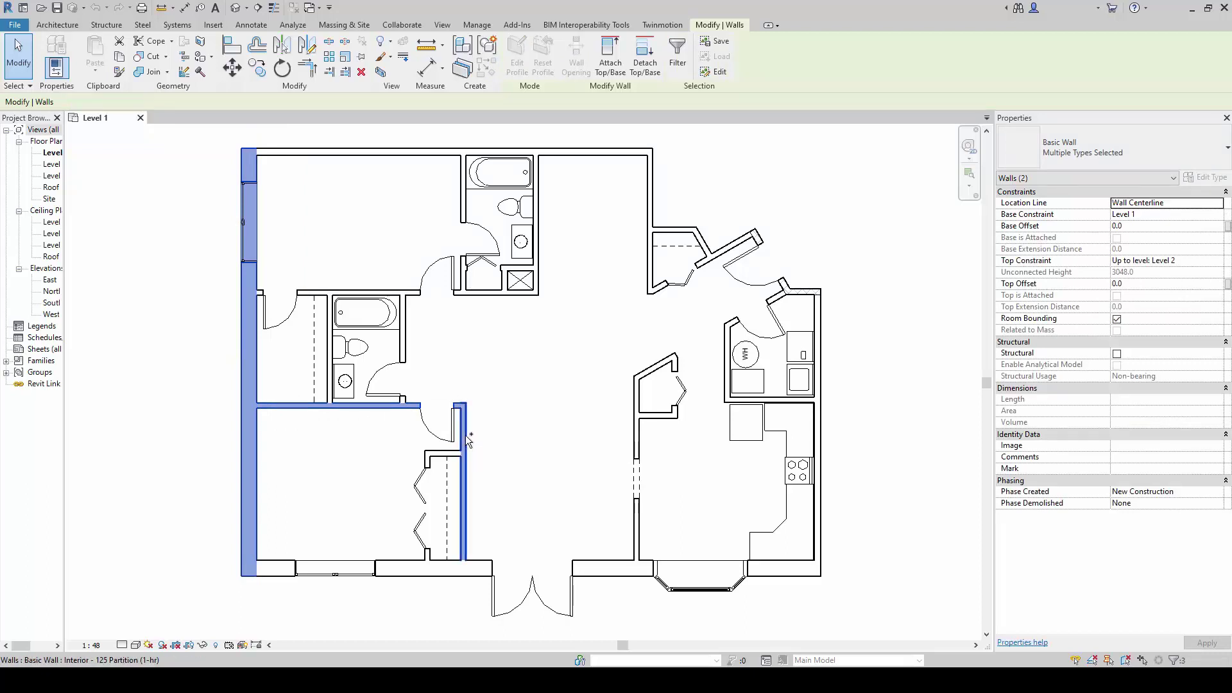
pyautogui.keyDown('ctrl'); pyautogui.click(438, 453); pyautogui.keyUp('ctrl')
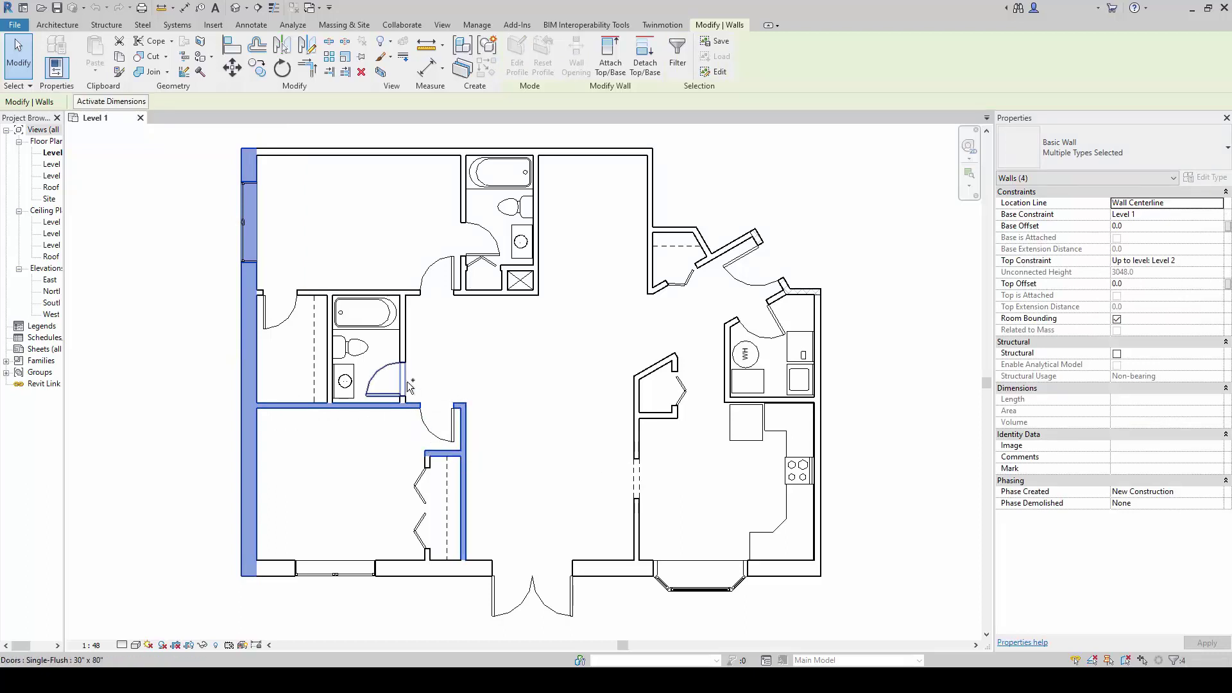
pyautogui.keyDown('ctrl'); pyautogui.click(403, 332); pyautogui.keyUp('ctrl')
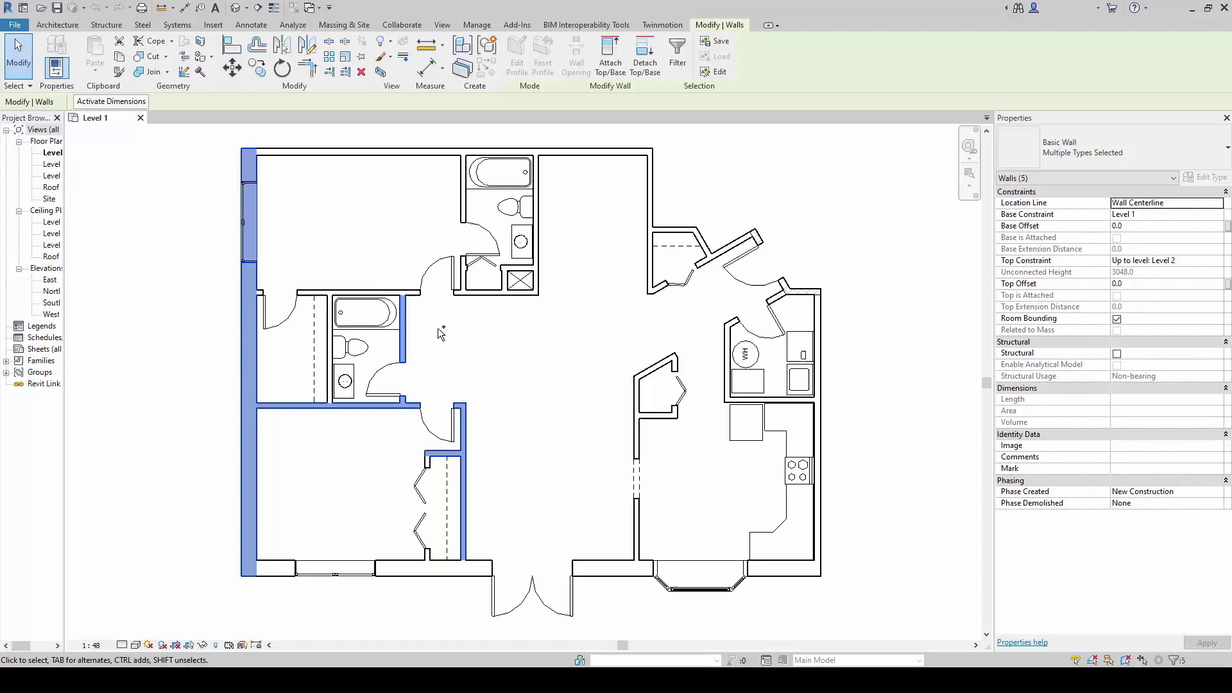
pyautogui.keyDown('ctrl'); pyautogui.click(438, 328); pyautogui.keyUp('ctrl')
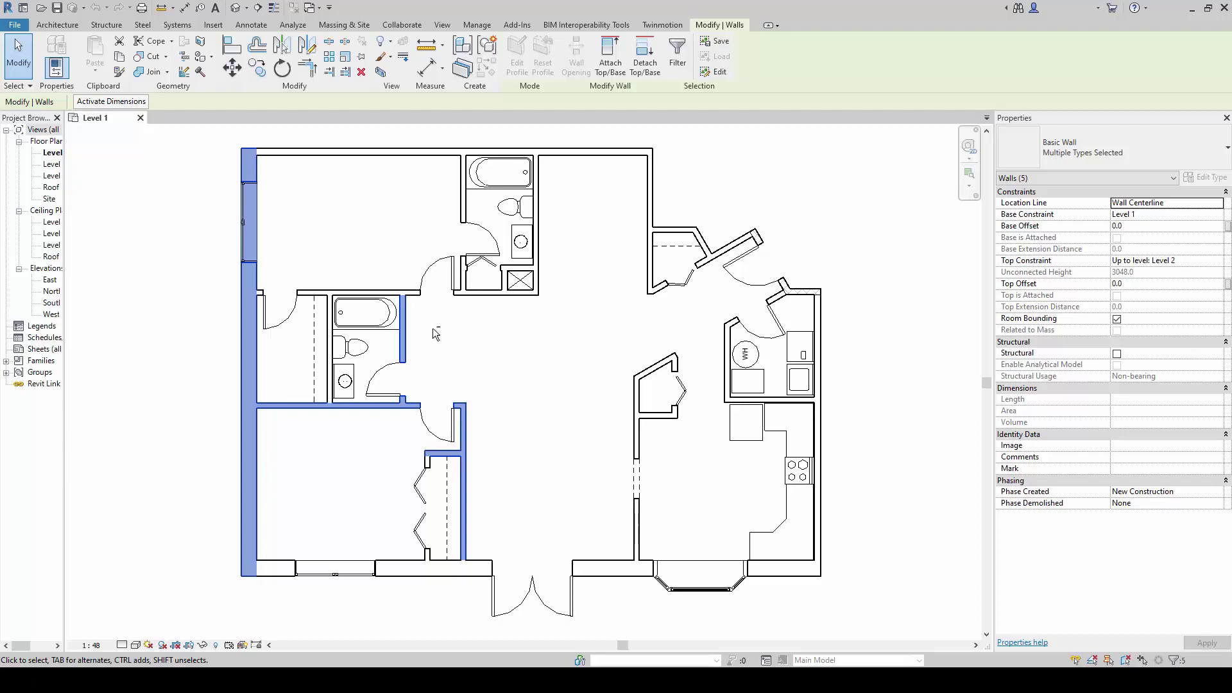
pyautogui.keyDown('shift'); pyautogui.click(468, 422); pyautogui.keyUp('shift')
pyautogui.keyDown('shift'); pyautogui.click(387, 408); pyautogui.keyUp('shift')
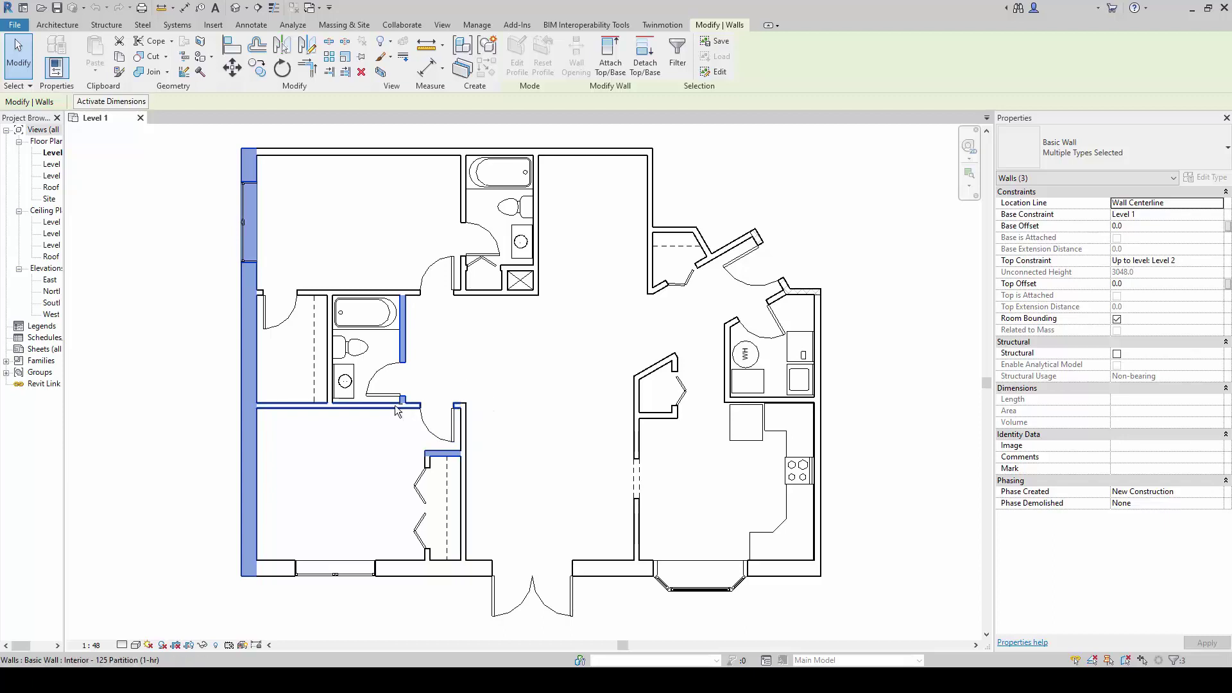
pyautogui.keyDown('shift'); pyautogui.click(404, 350); pyautogui.keyUp('shift')
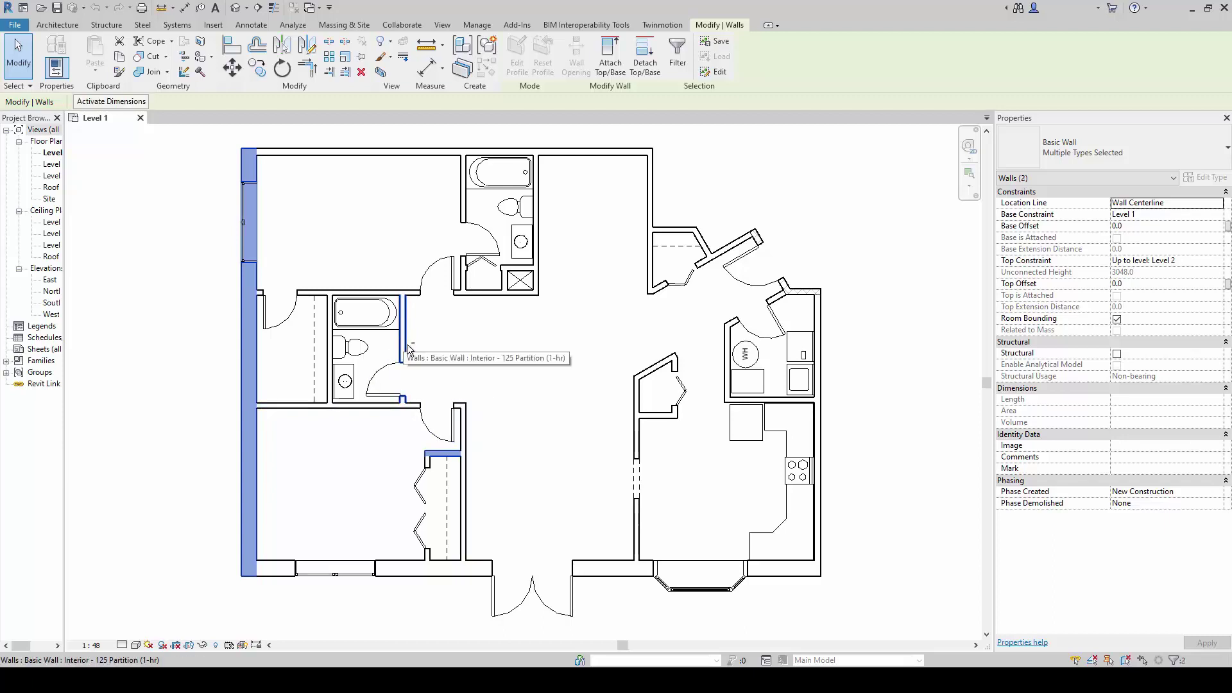
pyautogui.keyDown('shift'); pyautogui.click(443, 453); pyautogui.keyUp('shift')
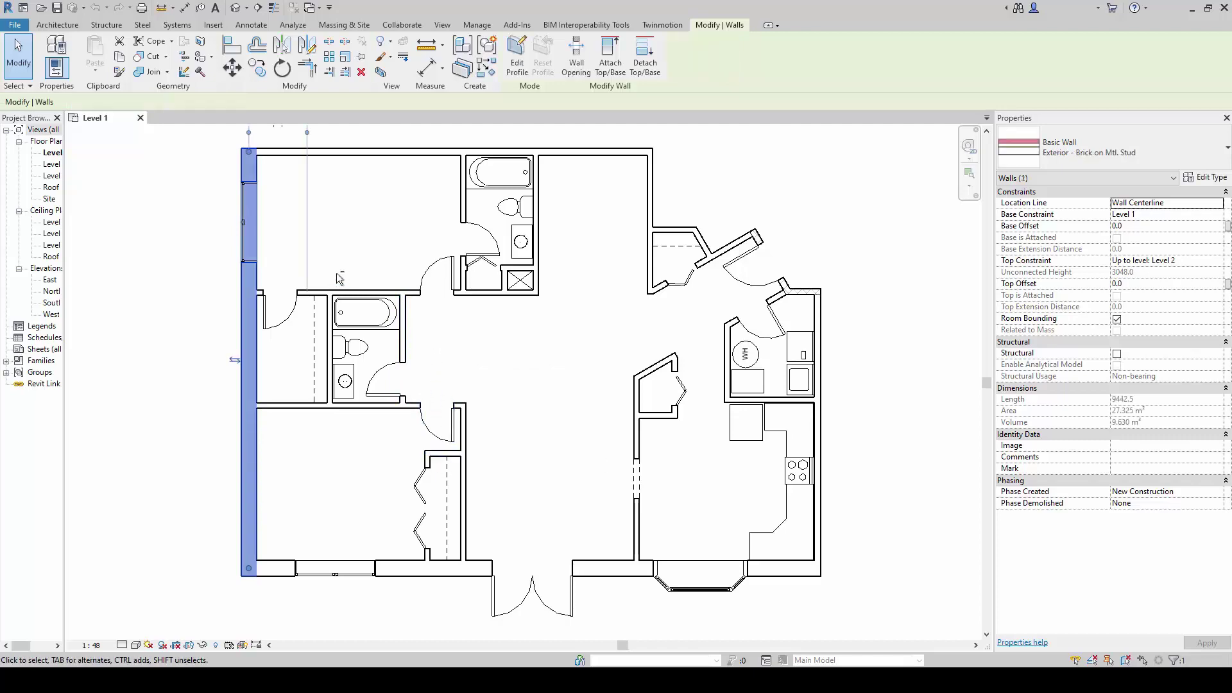
pyautogui.click(210, 369)
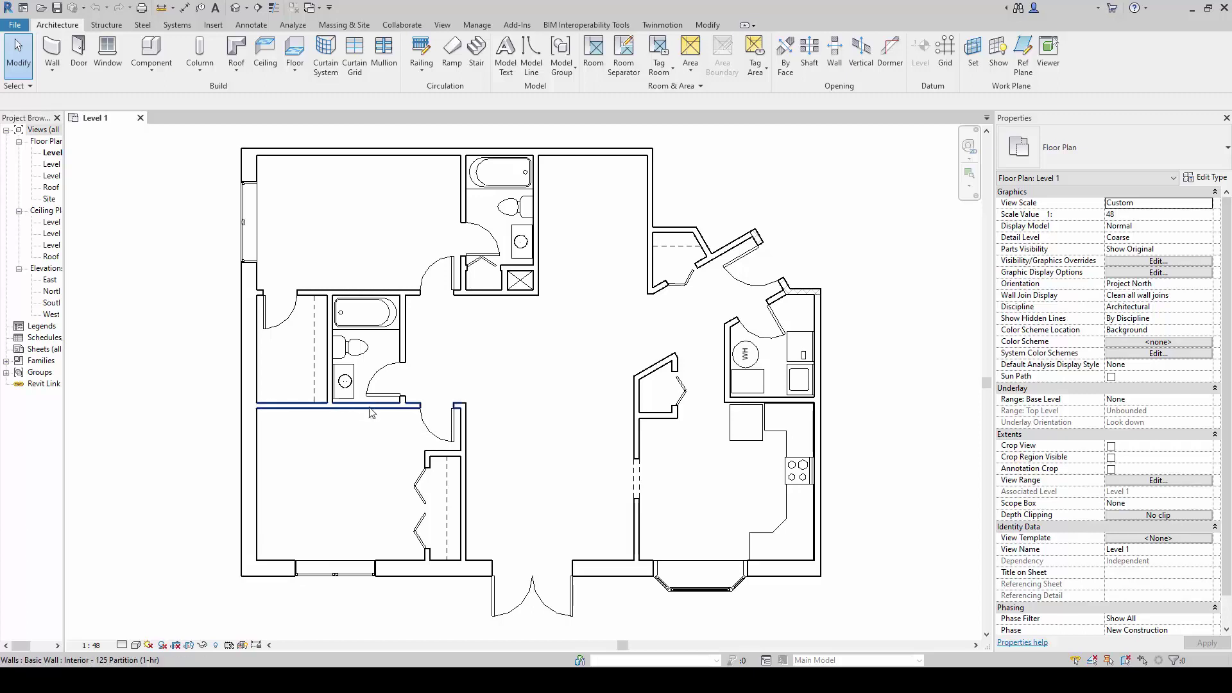
pyautogui.press('Tab')
pyautogui.press('Tab')
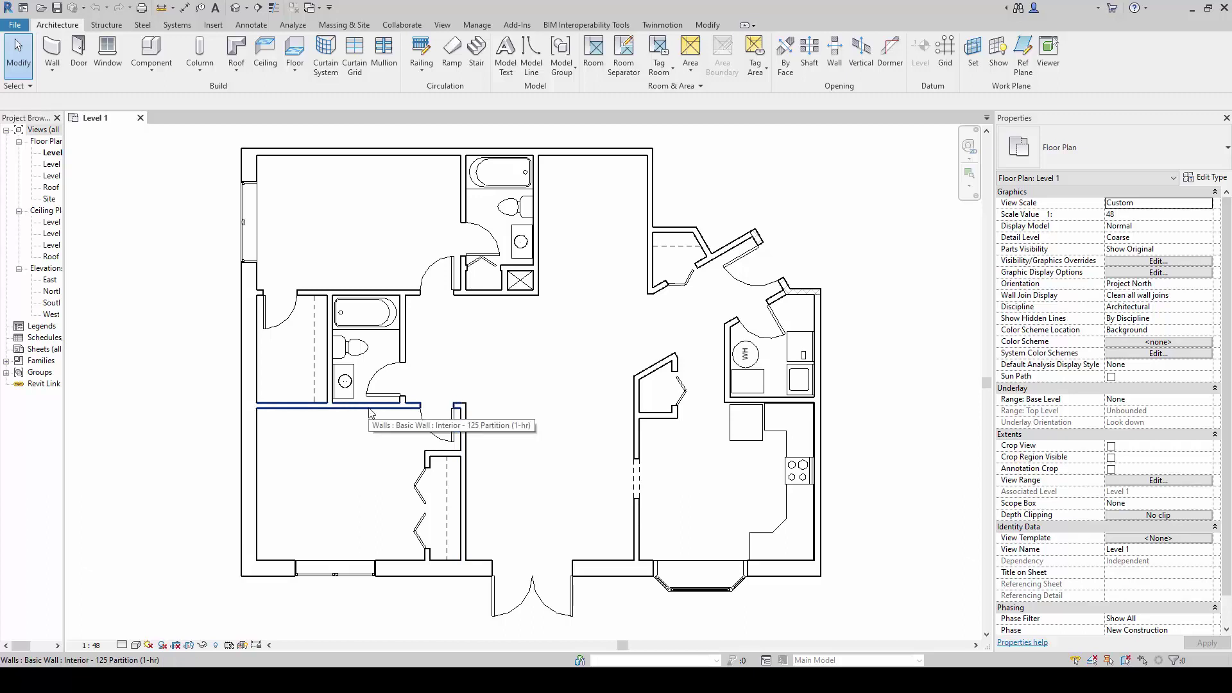
pyautogui.press('Tab')
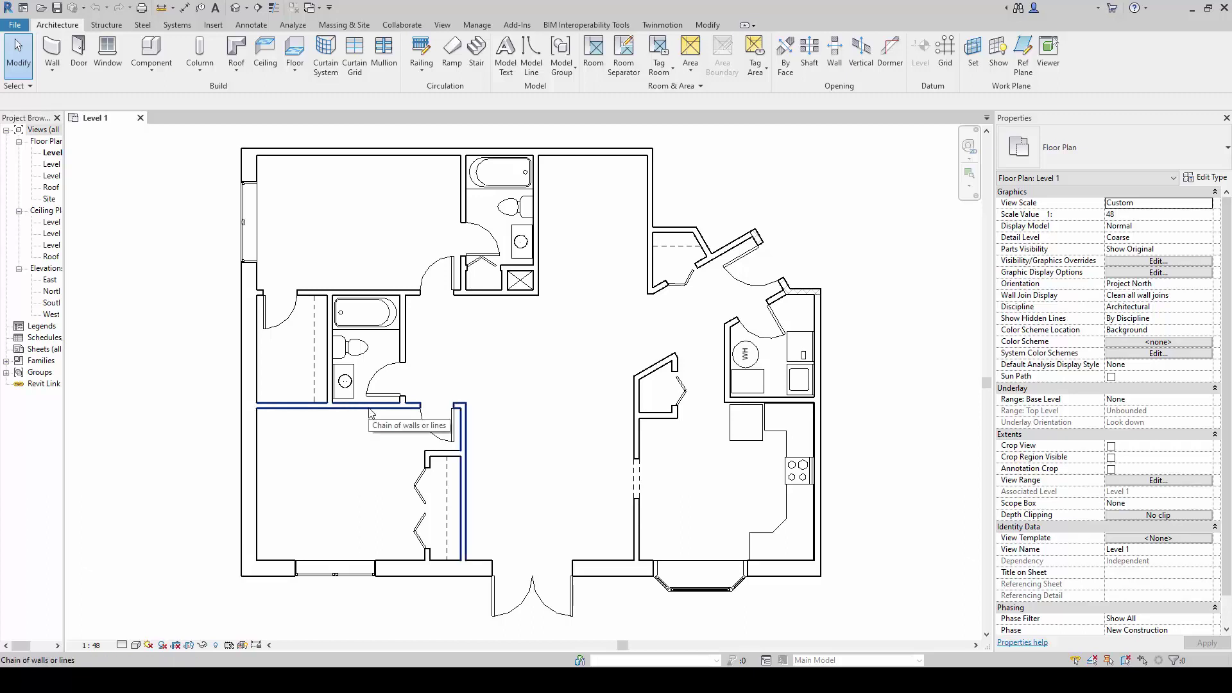
pyautogui.click(370, 412)
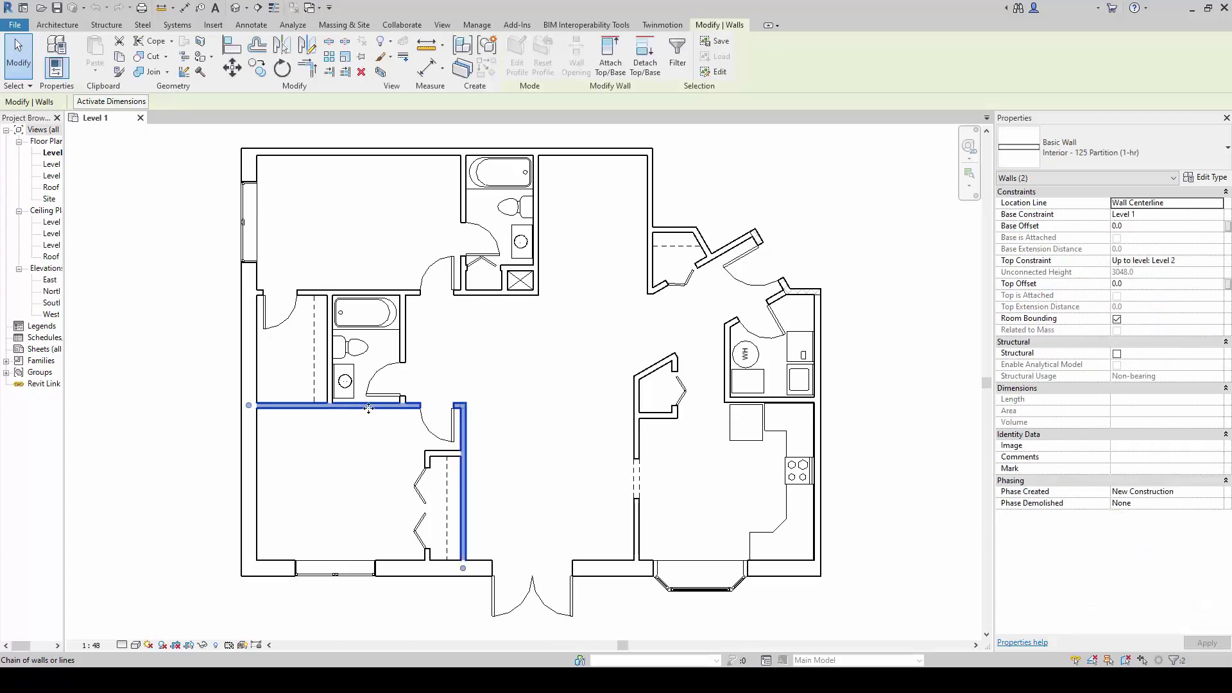
pyautogui.click(364, 455)
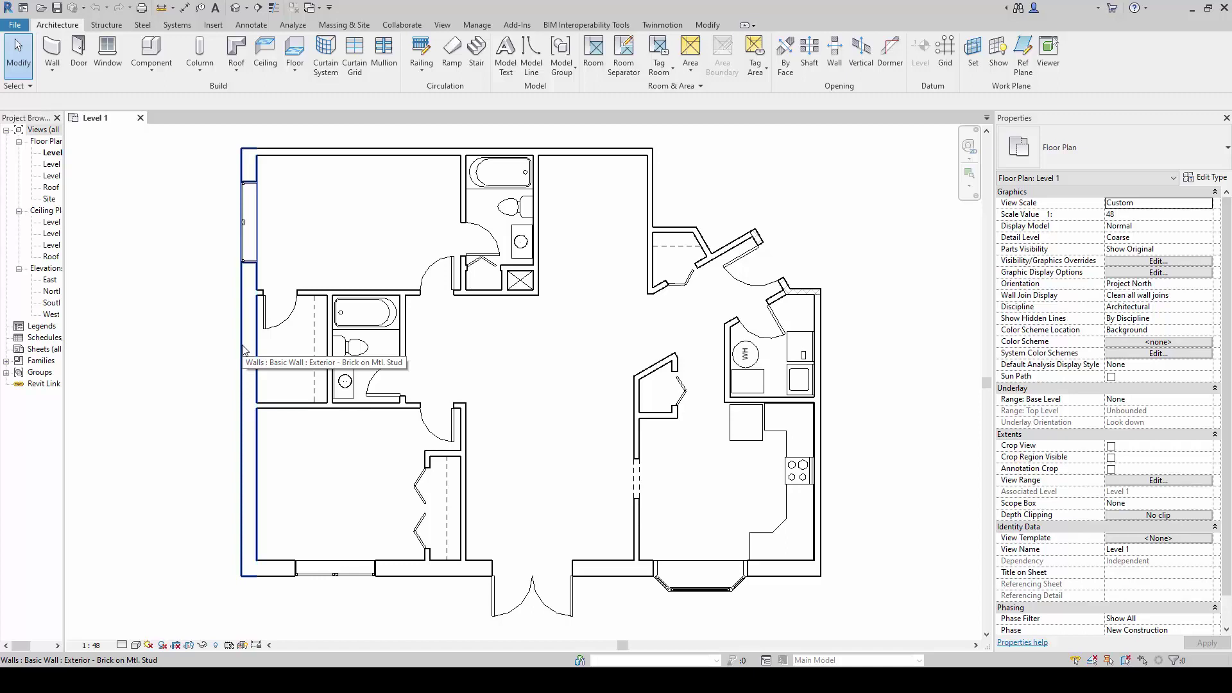
# - Tab-select the ten-wall exterior chain, clear it, then select the same chain again
pyautogui.press('Tab')
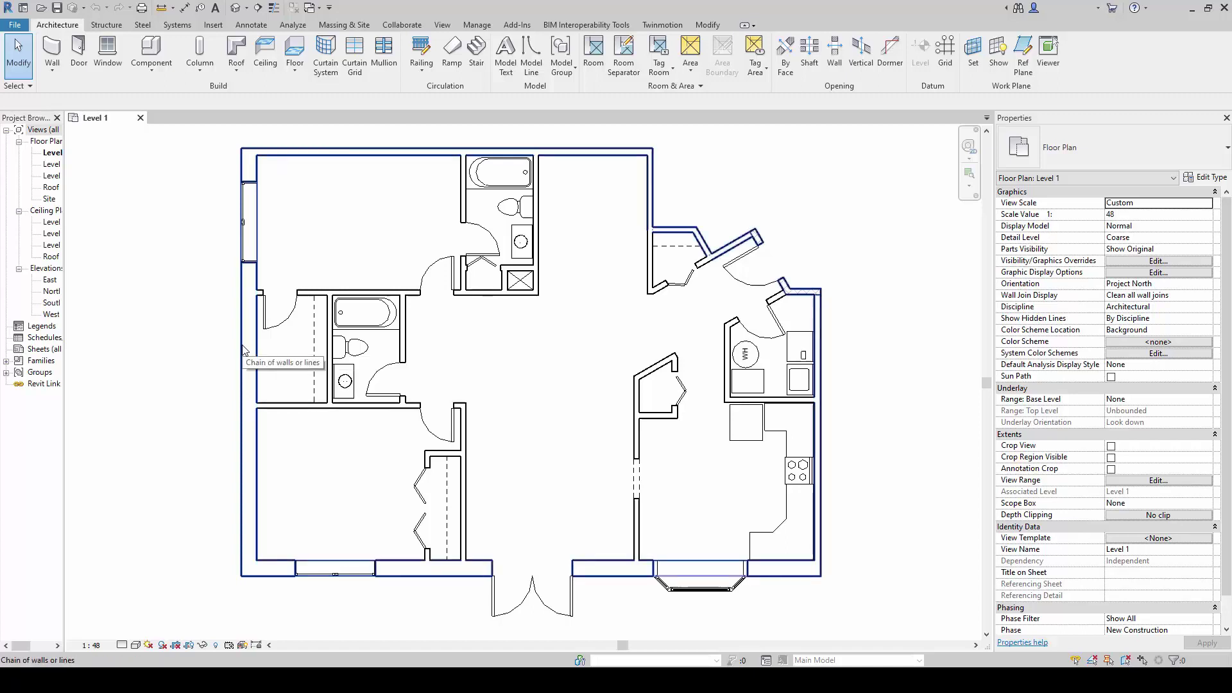
pyautogui.click(242, 347)
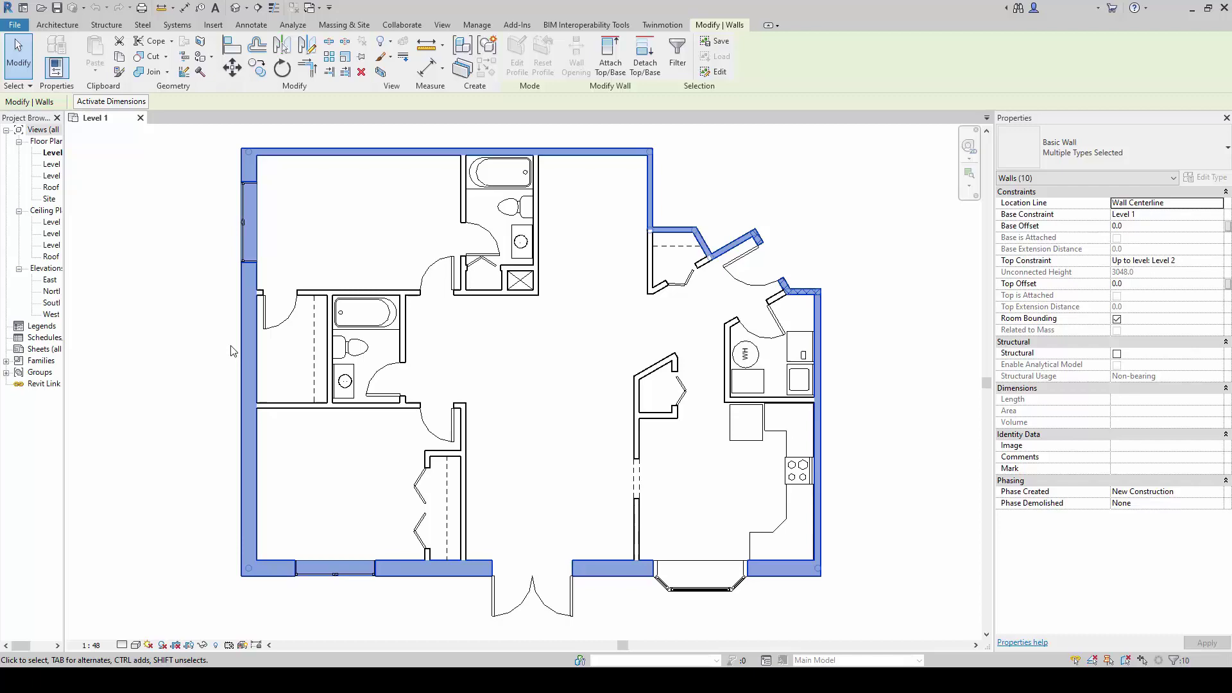
pyautogui.press('Escape')
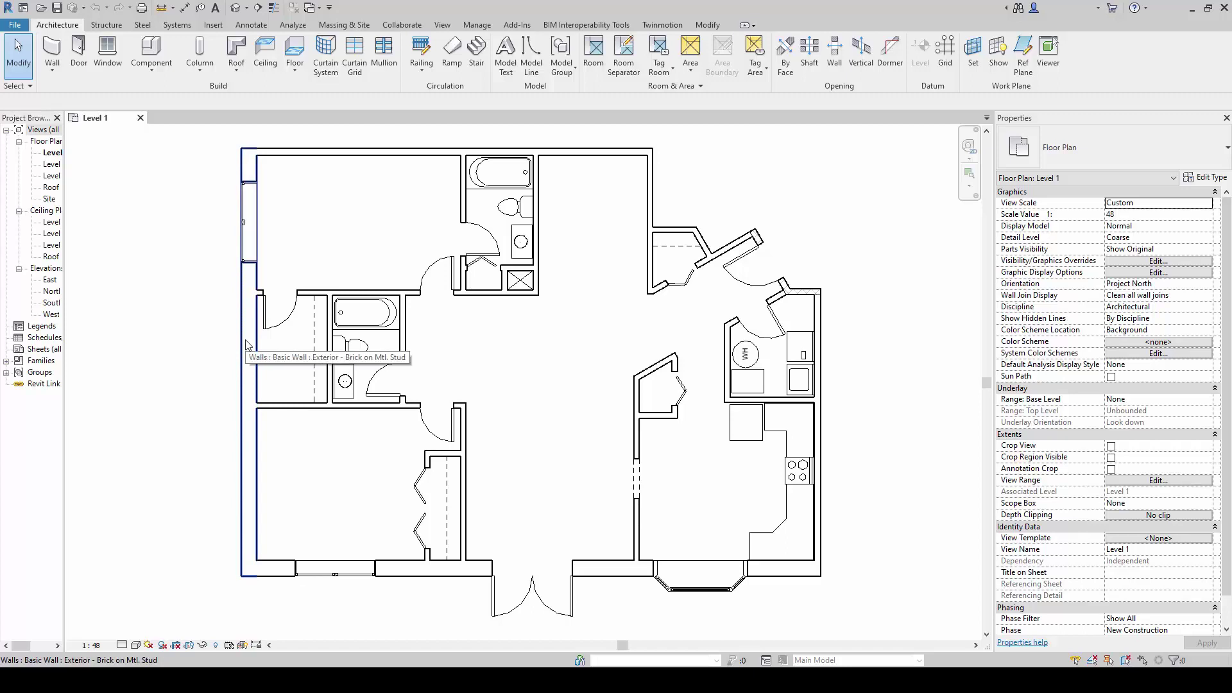
pyautogui.press('Tab')
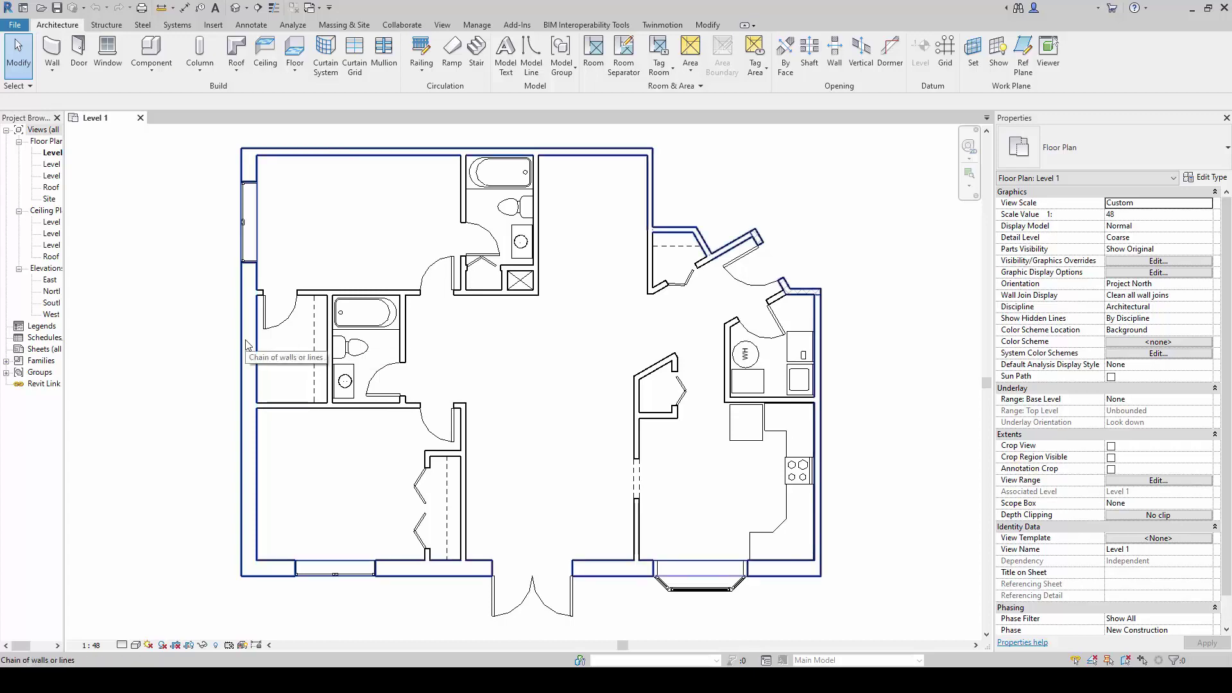
pyautogui.click(245, 342)
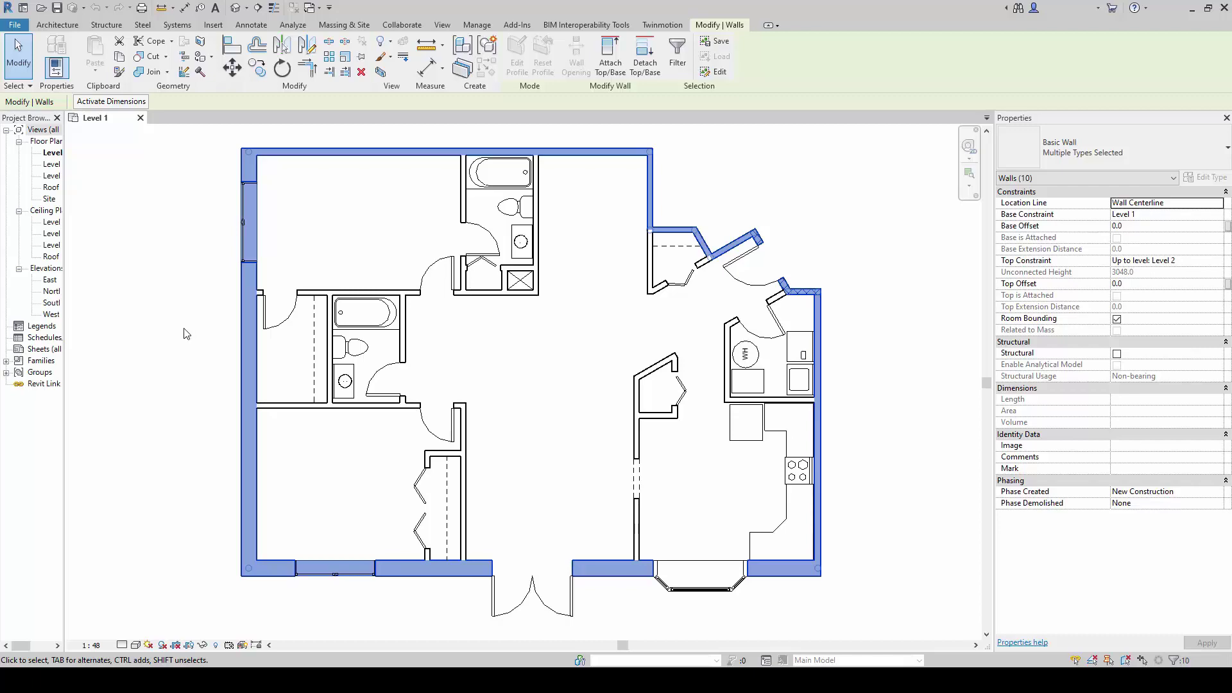
# - Window-select the upper-left rooms with both bathrooms, then clear the selection with Esc
pyautogui.click(205, 332)
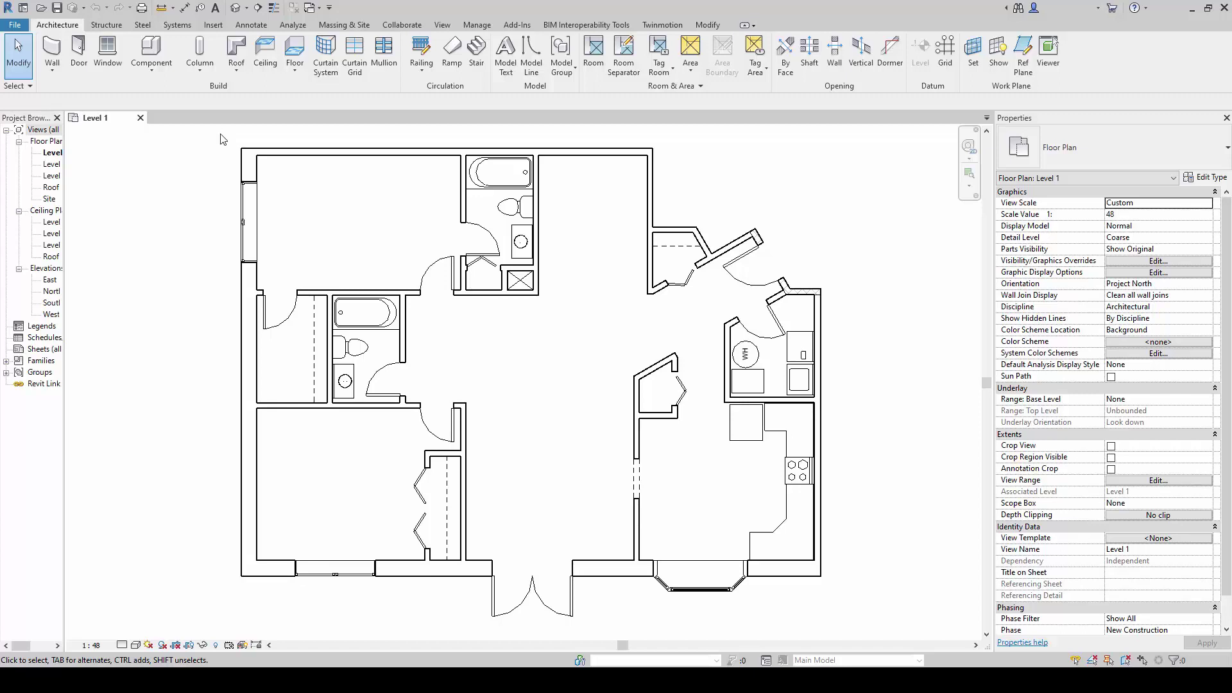
pyautogui.moveTo(217, 132); pyautogui.dragTo(558, 430)
pyautogui.moveTo(559, 430); pyautogui.dragTo(558, 425)
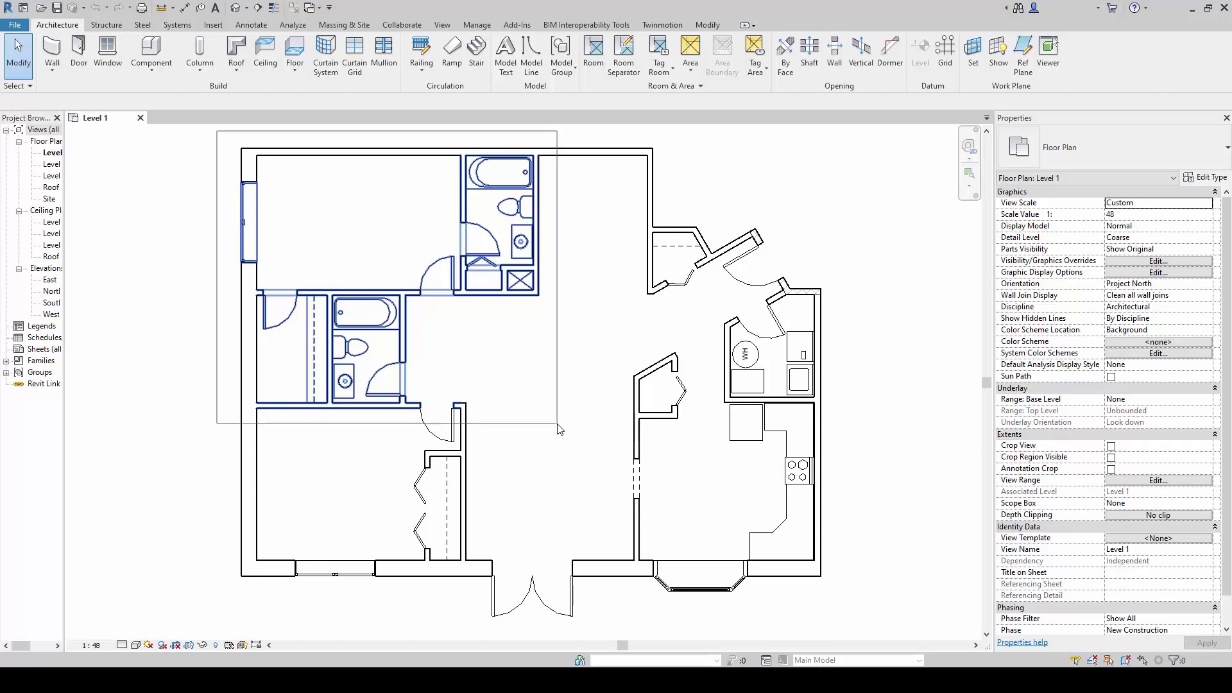
pyautogui.moveTo(559, 429); pyautogui.dragTo(212, 226)
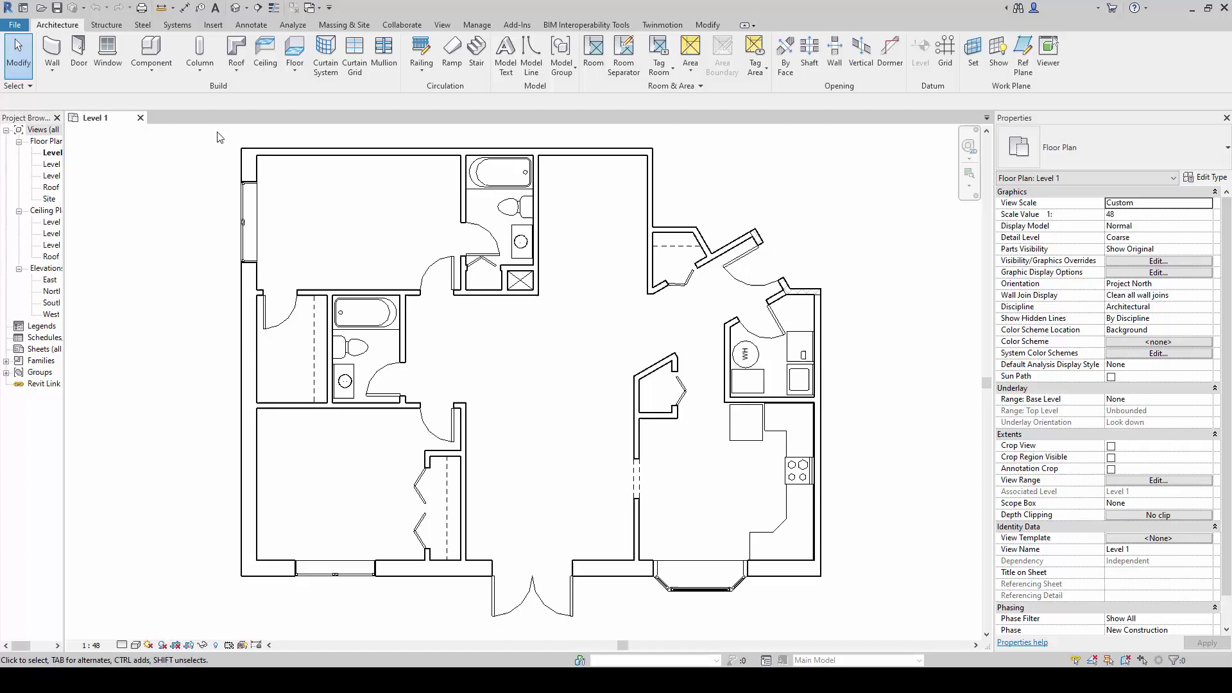
pyautogui.moveTo(217, 132); pyautogui.dragTo(552, 433)
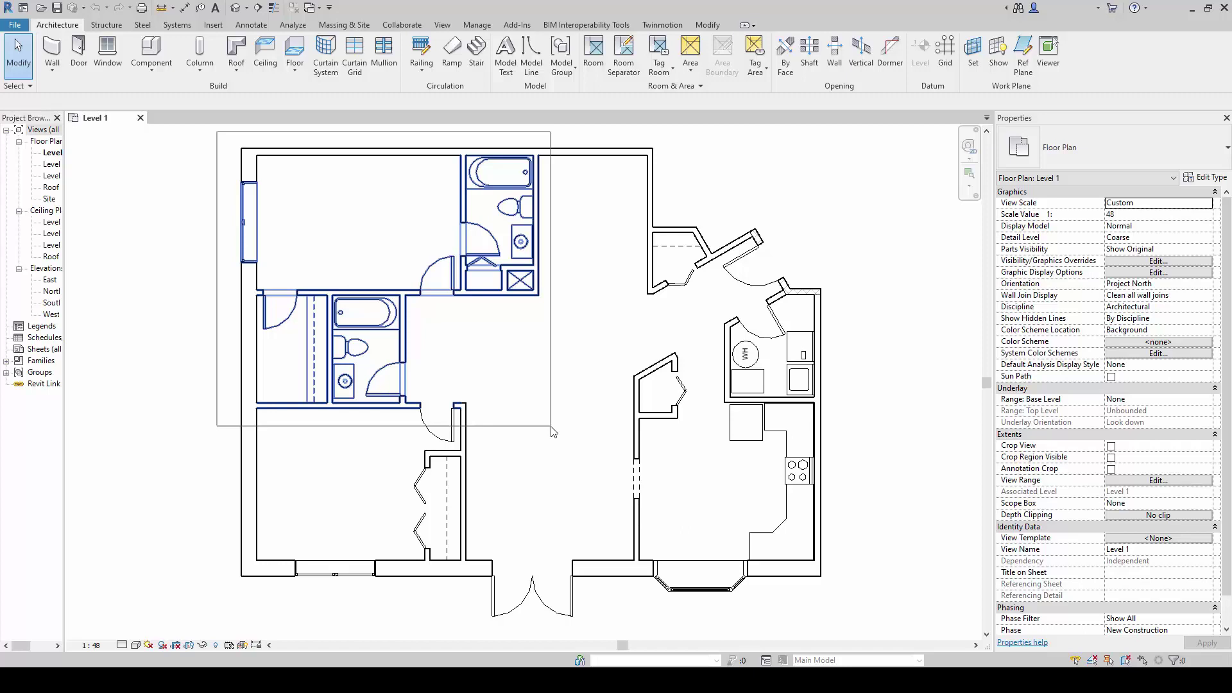
pyautogui.moveTo(552, 427); pyautogui.dragTo(550, 426)
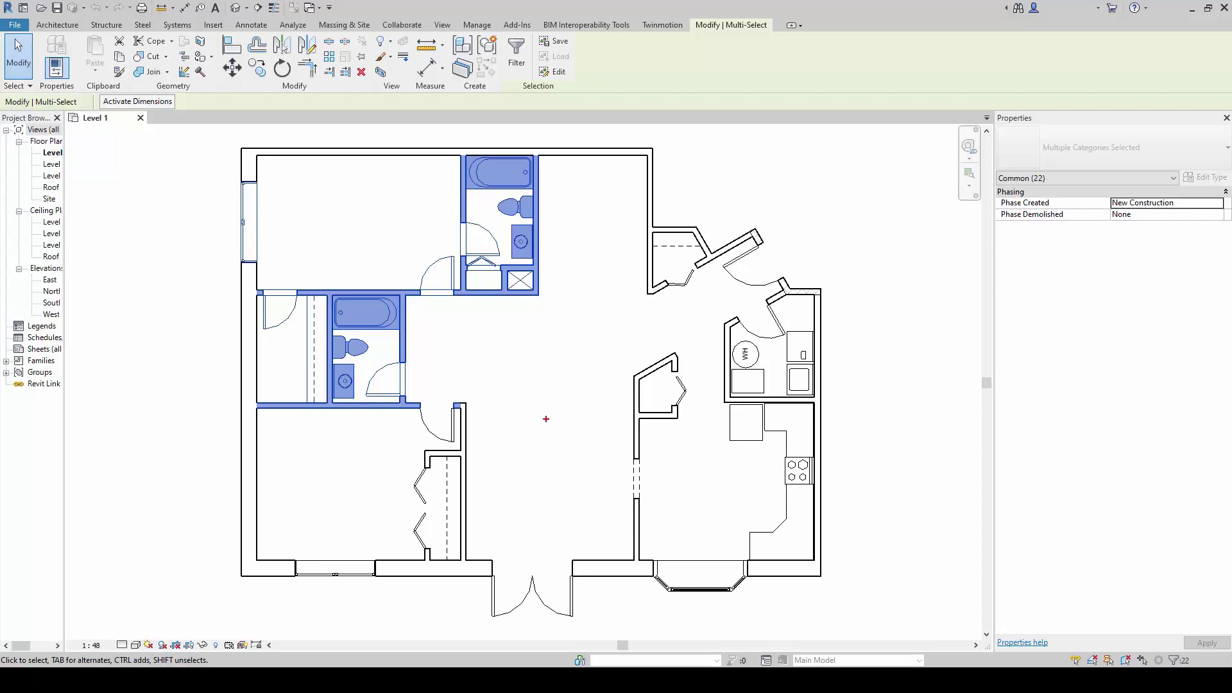
pyautogui.moveTo(228, 136)
pyautogui.mouseDown()
pyautogui.moveTo(385, 341)
pyautogui.moveTo(552, 425)
pyautogui.mouseUp()
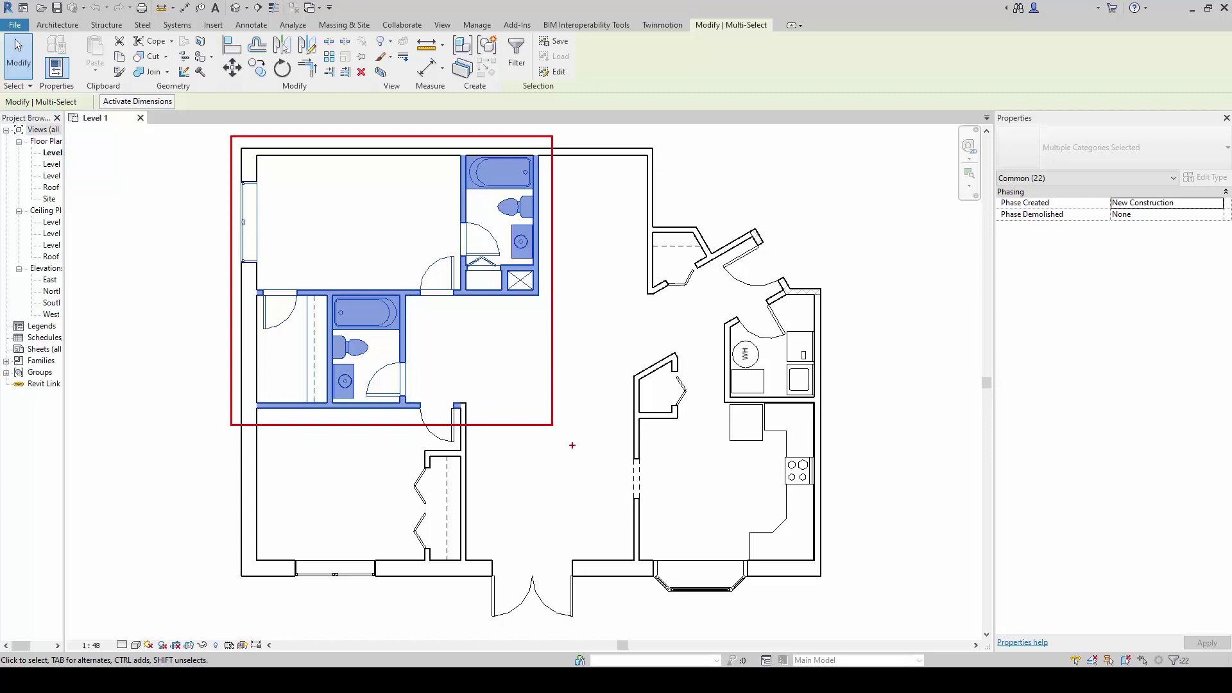
pyautogui.press('Escape')
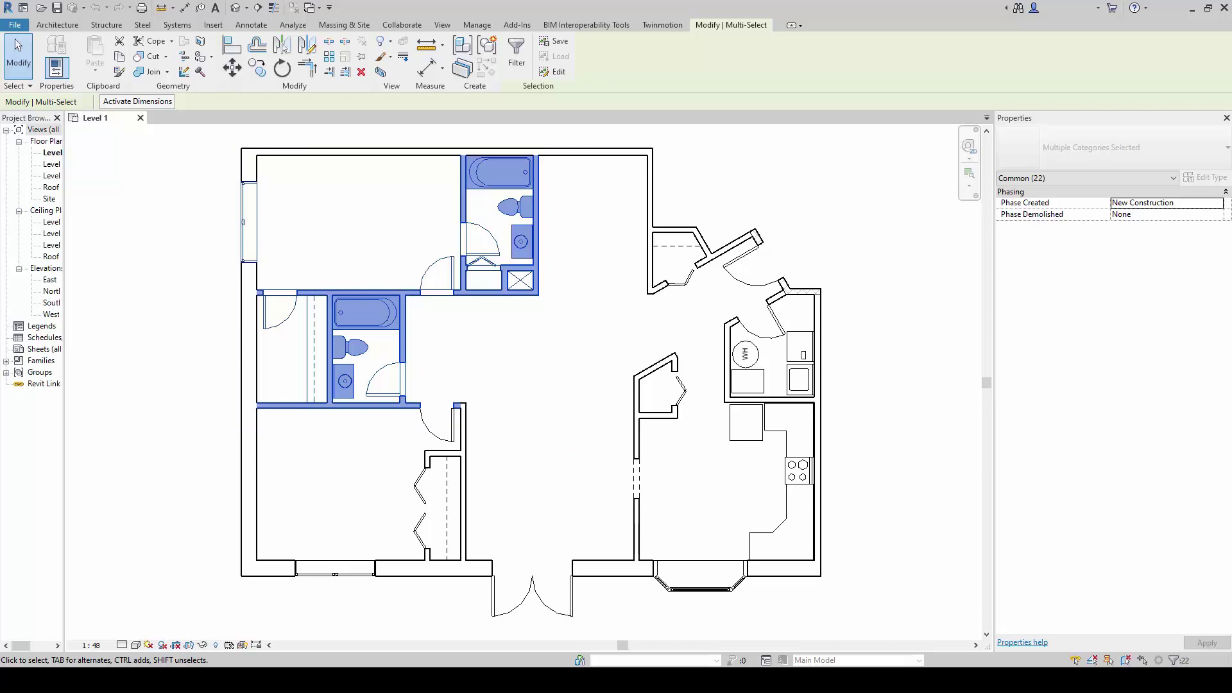
pyautogui.press('Escape')
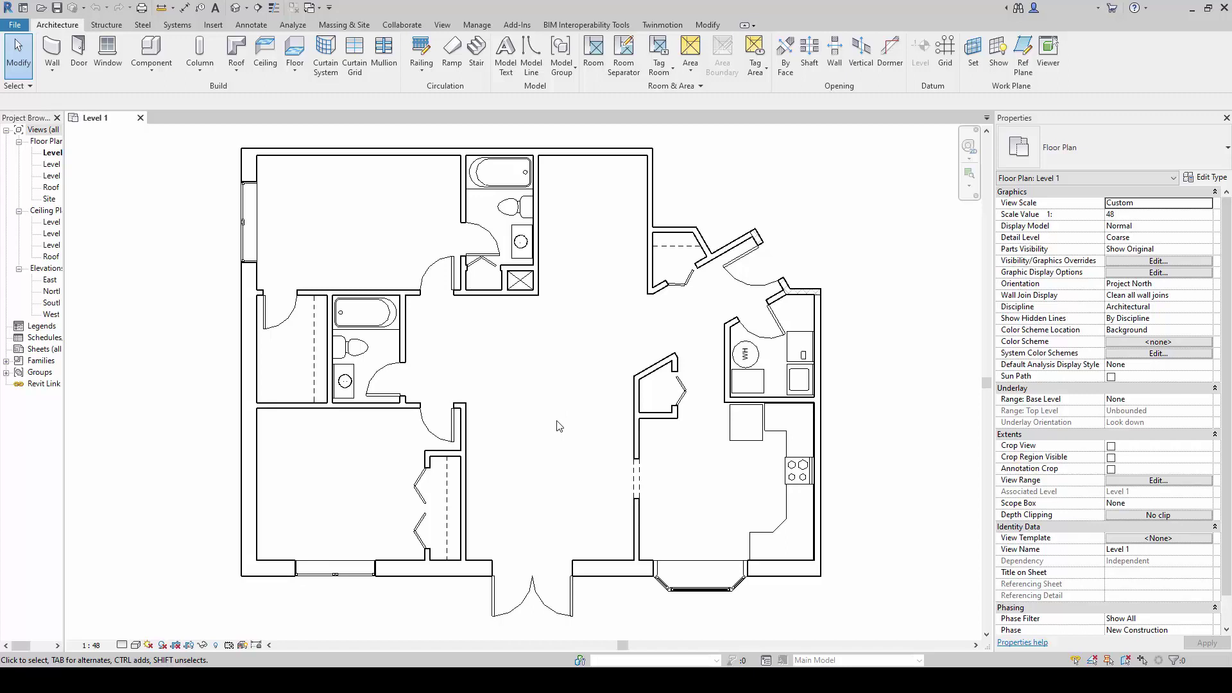
pyautogui.moveTo(557, 421); pyautogui.dragTo(223, 139)
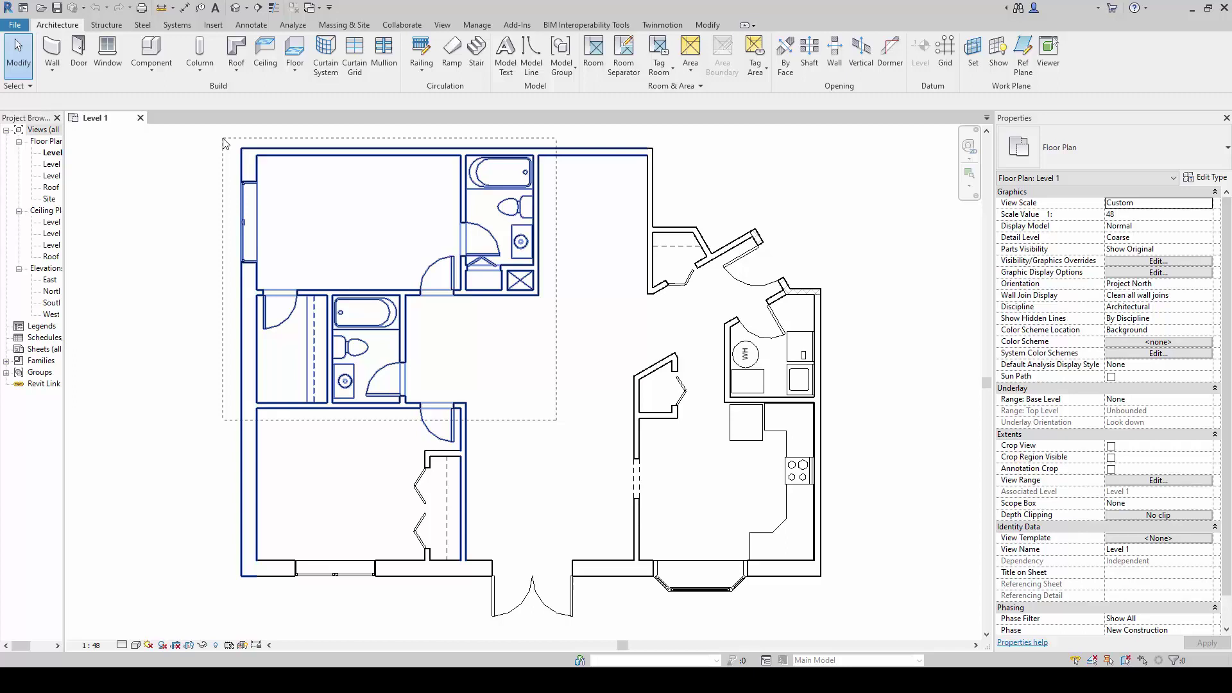
pyautogui.moveTo(223, 139); pyautogui.dragTo(223, 139)
pyautogui.moveTo(223, 139); pyautogui.dragTo(225, 144)
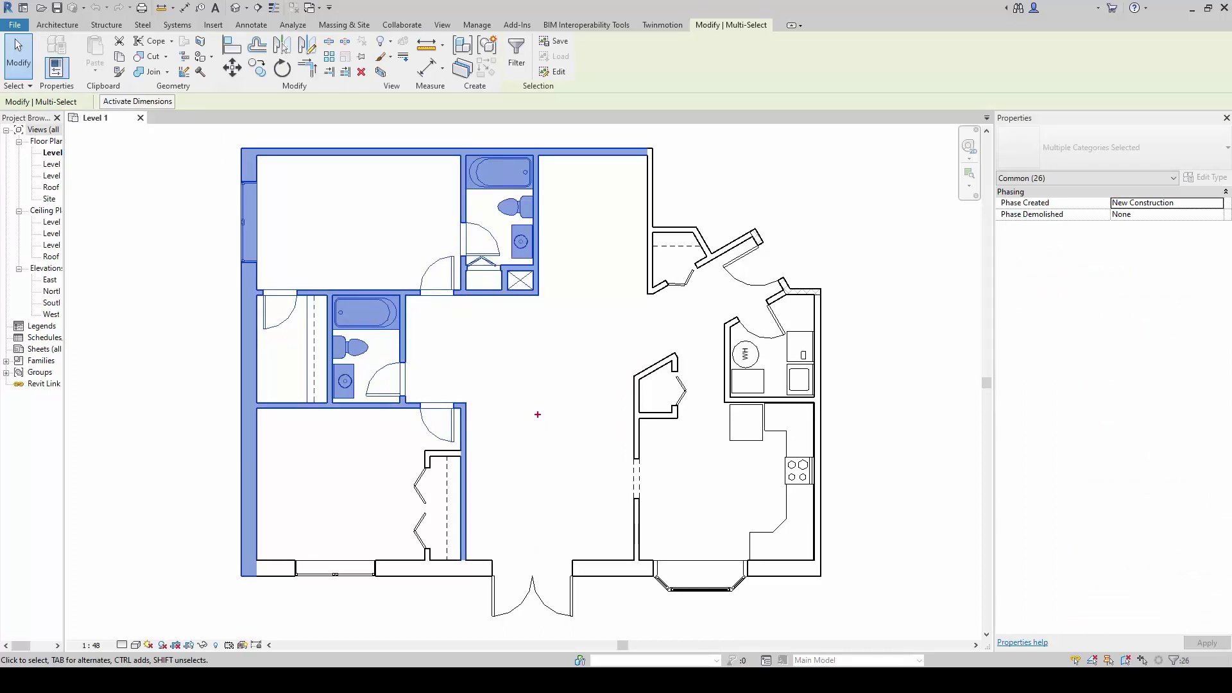
pyautogui.moveTo(555, 419); pyautogui.dragTo(227, 136)
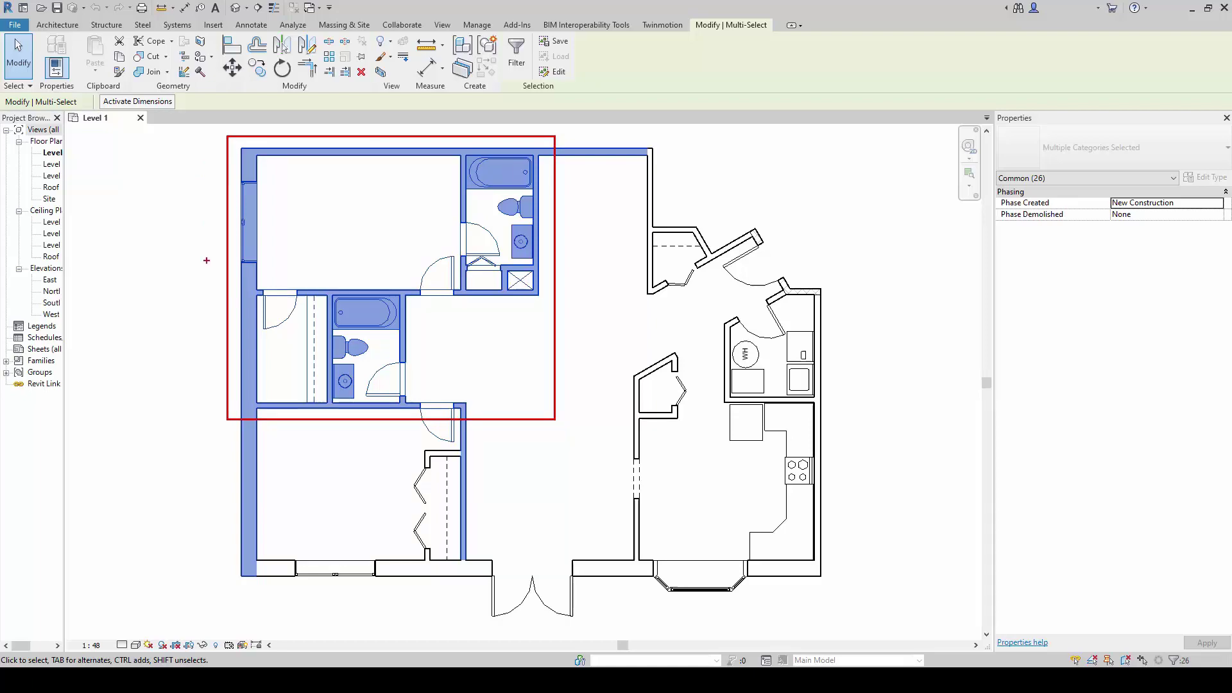
pyautogui.click(196, 211)
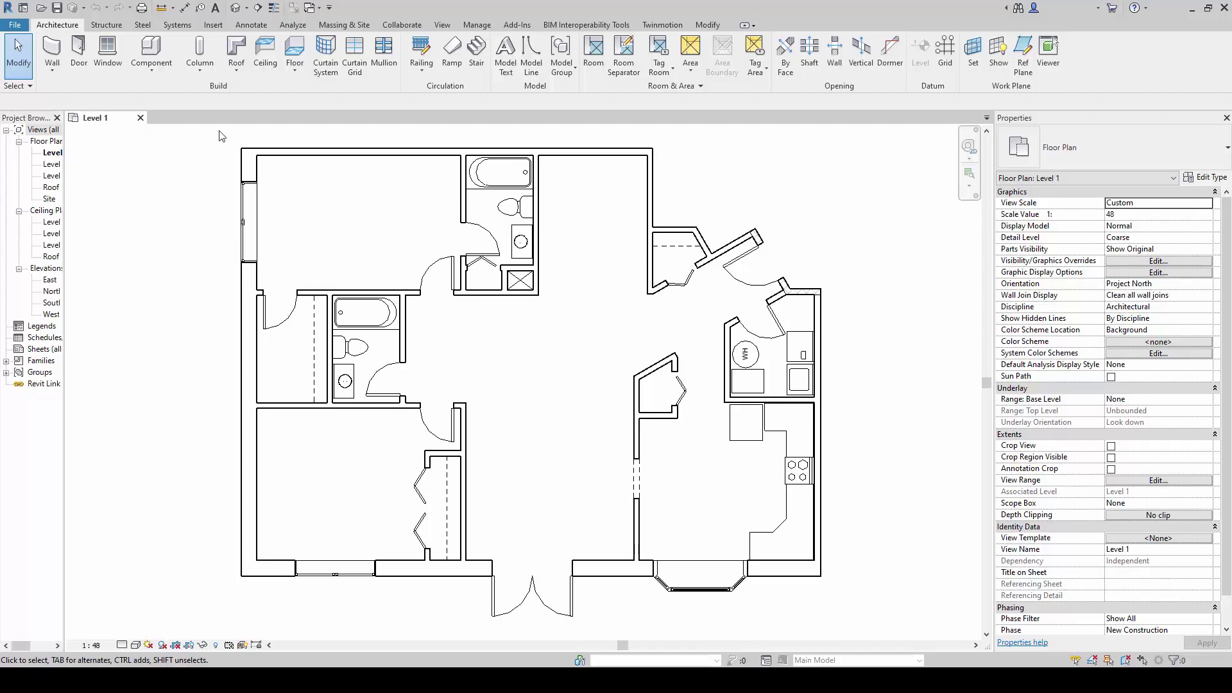
# - Window-select the plan, drop the dryer, washer, counters and range, then reselect all 64 elements
pyautogui.moveTo(213, 133); pyautogui.dragTo(852, 636)
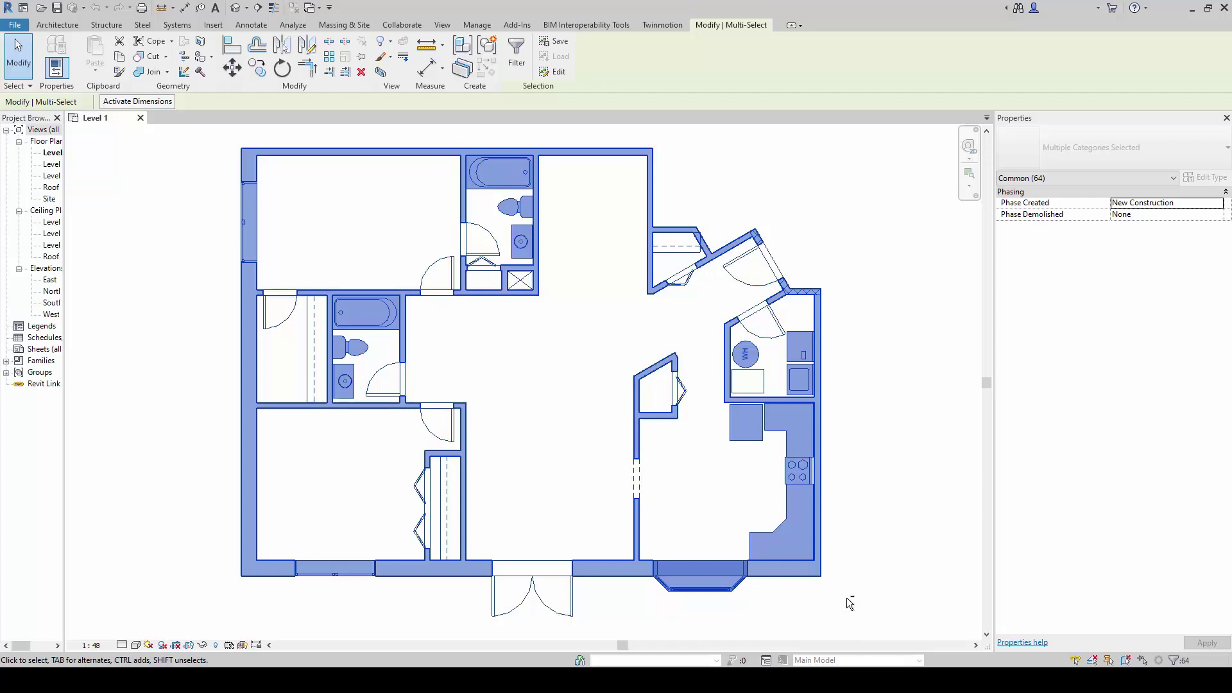
pyautogui.keyDown('shift'); pyautogui.click(787, 347); pyautogui.keyUp('shift')
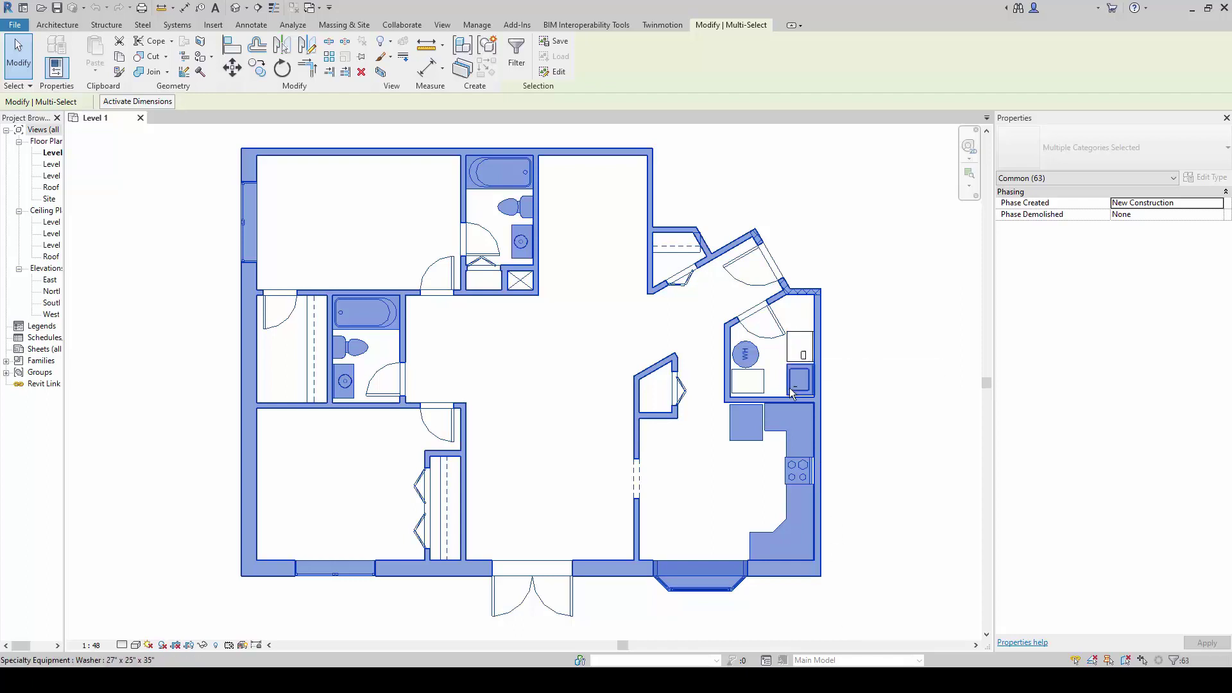
pyautogui.keyDown('shift'); pyautogui.click(791, 385); pyautogui.keyUp('shift')
pyautogui.keyDown('shift'); pyautogui.click(794, 439); pyautogui.keyUp('shift')
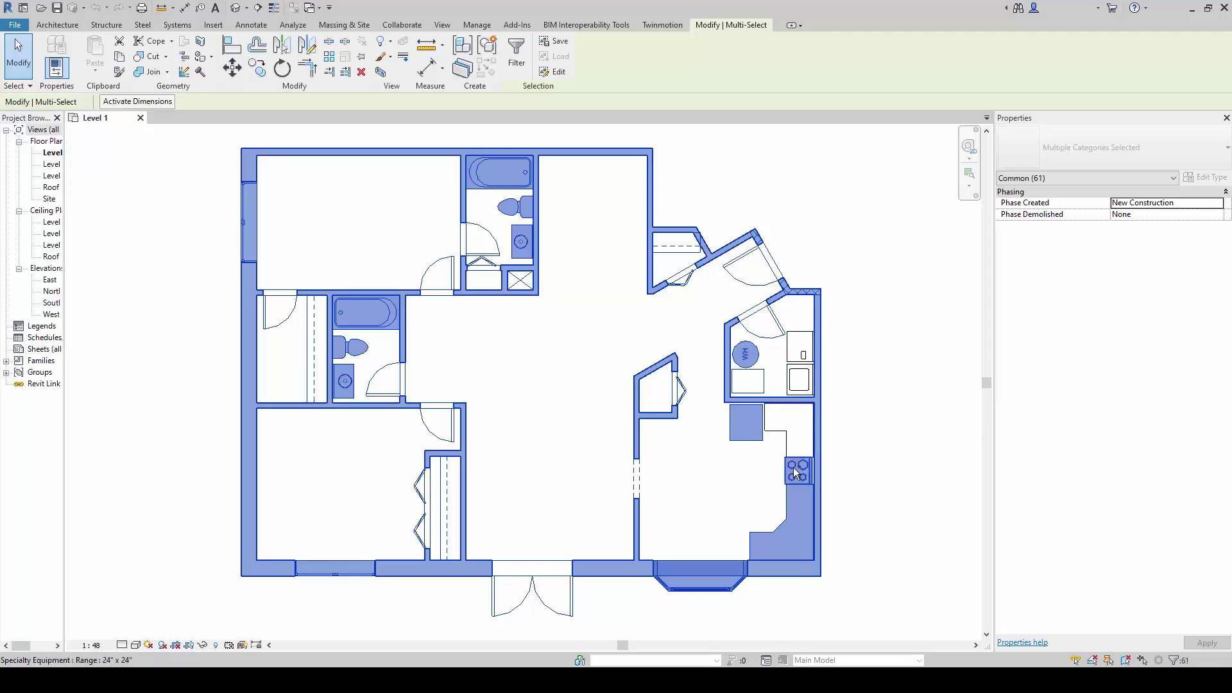
pyautogui.keyDown('shift'); pyautogui.click(798, 472); pyautogui.keyUp('shift')
pyautogui.keyDown('shift'); pyautogui.click(789, 499); pyautogui.keyUp('shift')
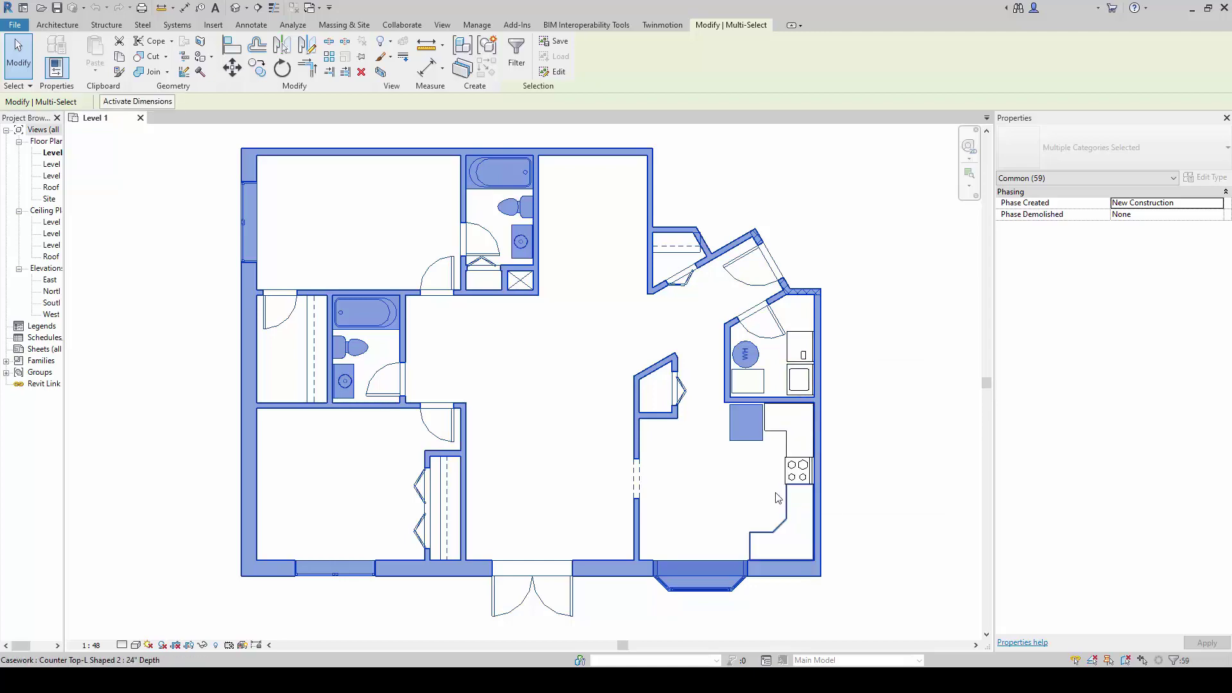
pyautogui.click(190, 304)
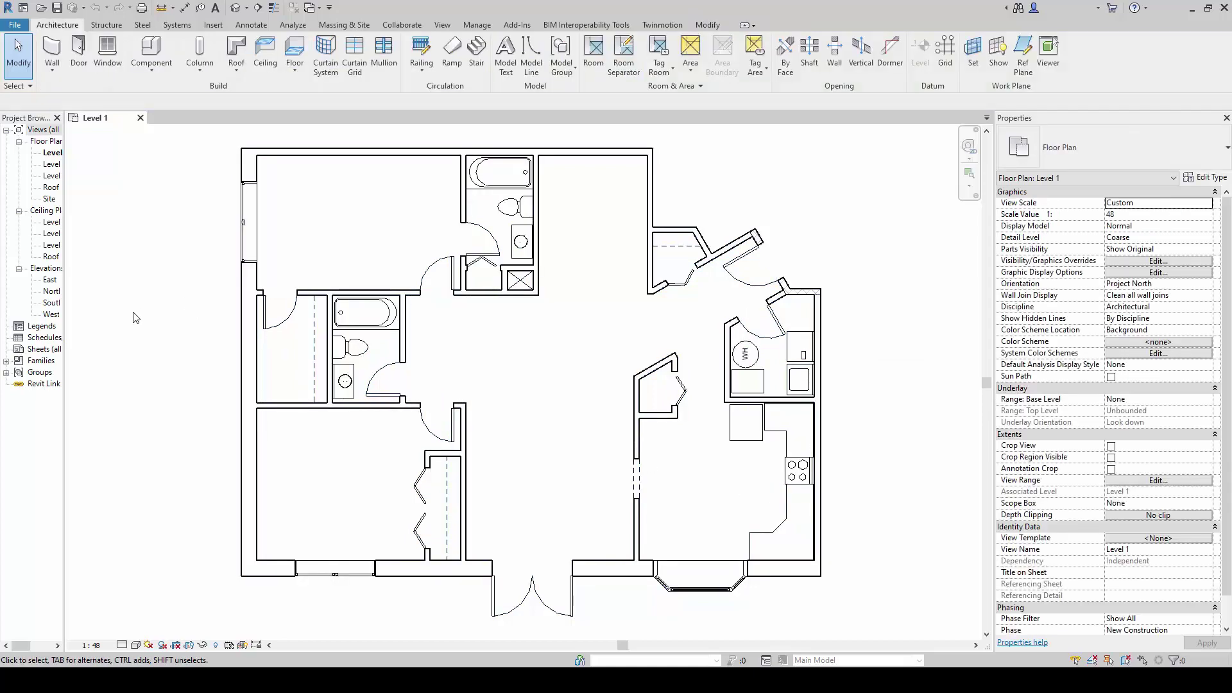
pyautogui.moveTo(212, 136); pyautogui.dragTo(837, 638)
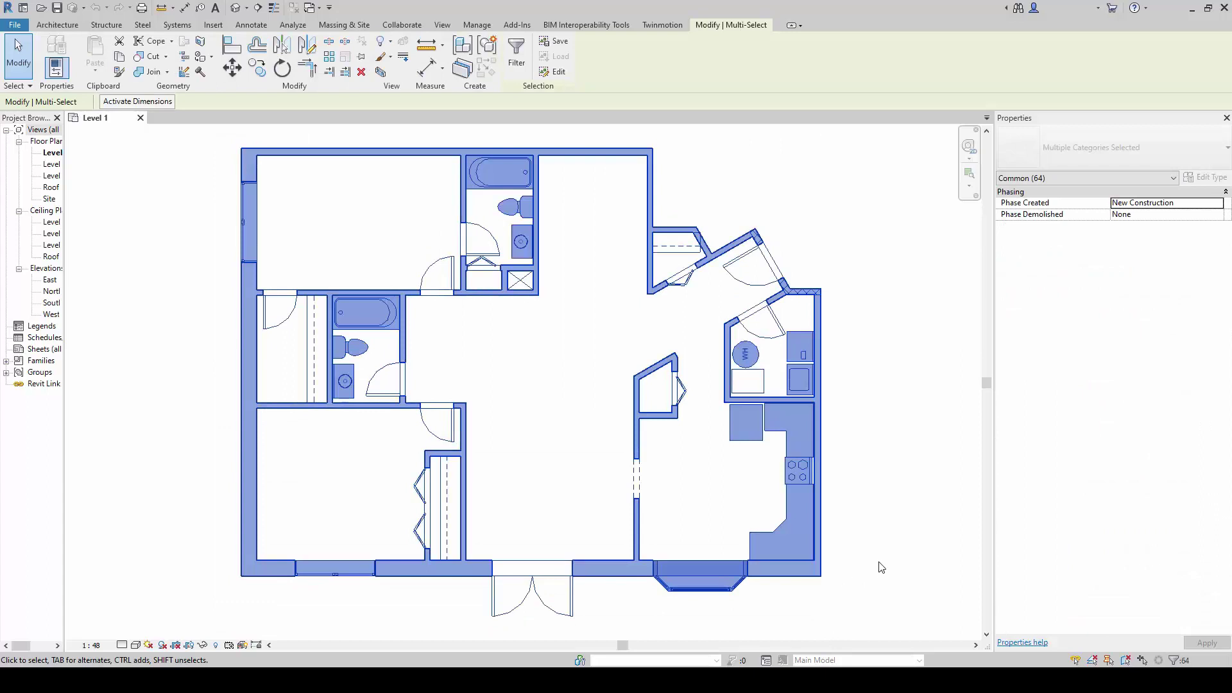
# - Filter the selection down to the Walls category only, keeping the 30 walls
pyautogui.click(517, 74)
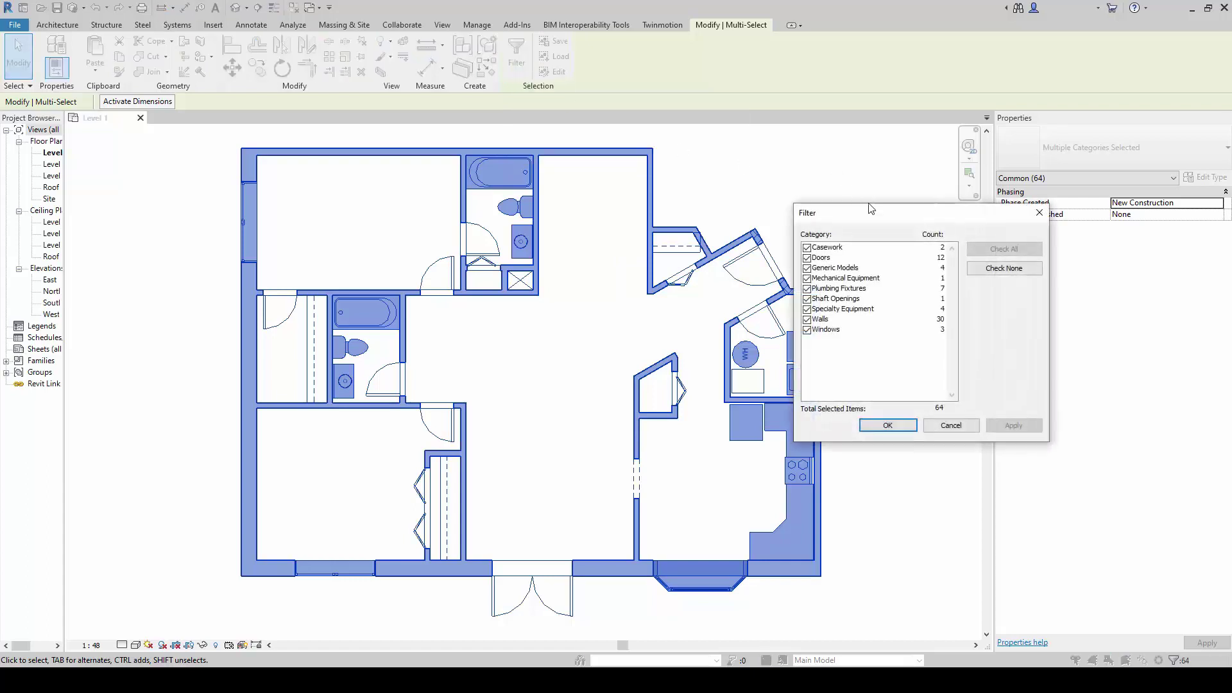
pyautogui.moveTo(892, 216); pyautogui.dragTo(948, 269)
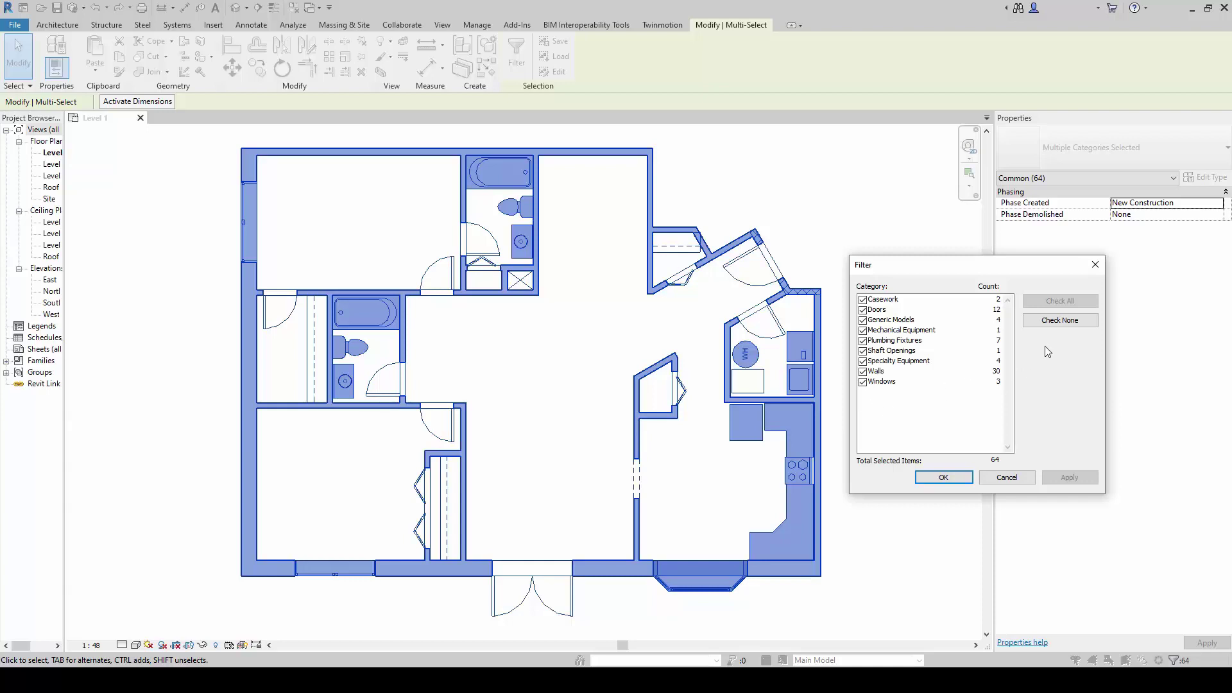
pyautogui.click(1043, 324)
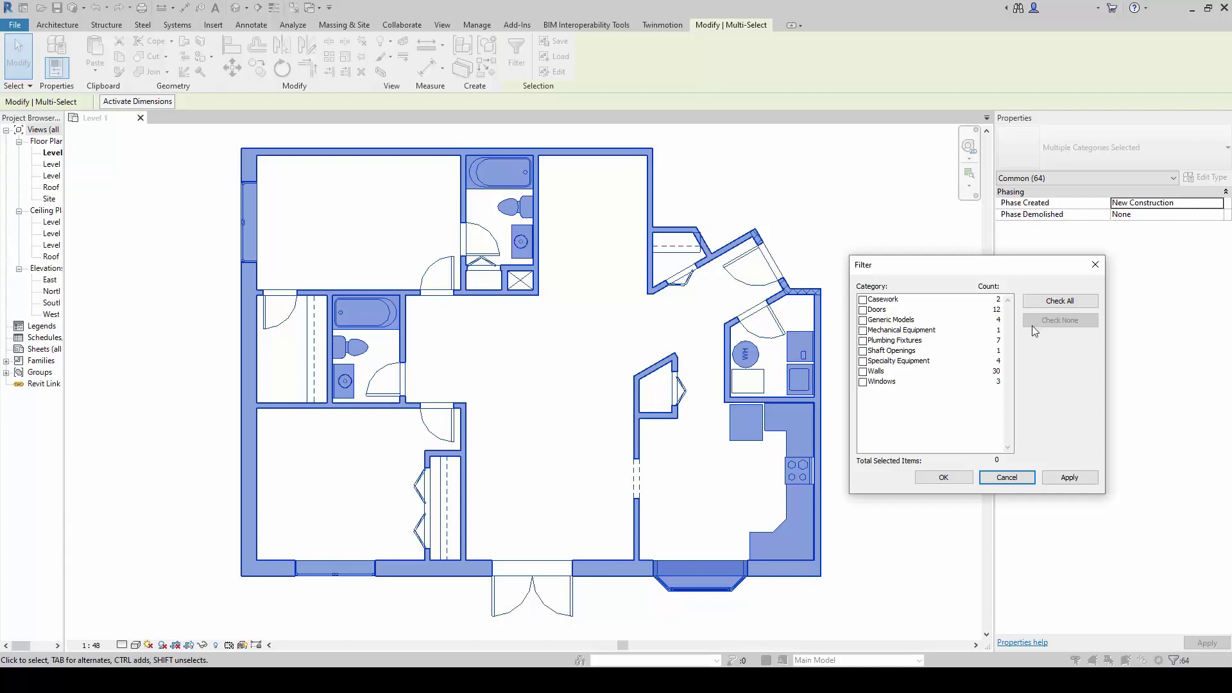
pyautogui.click(863, 373)
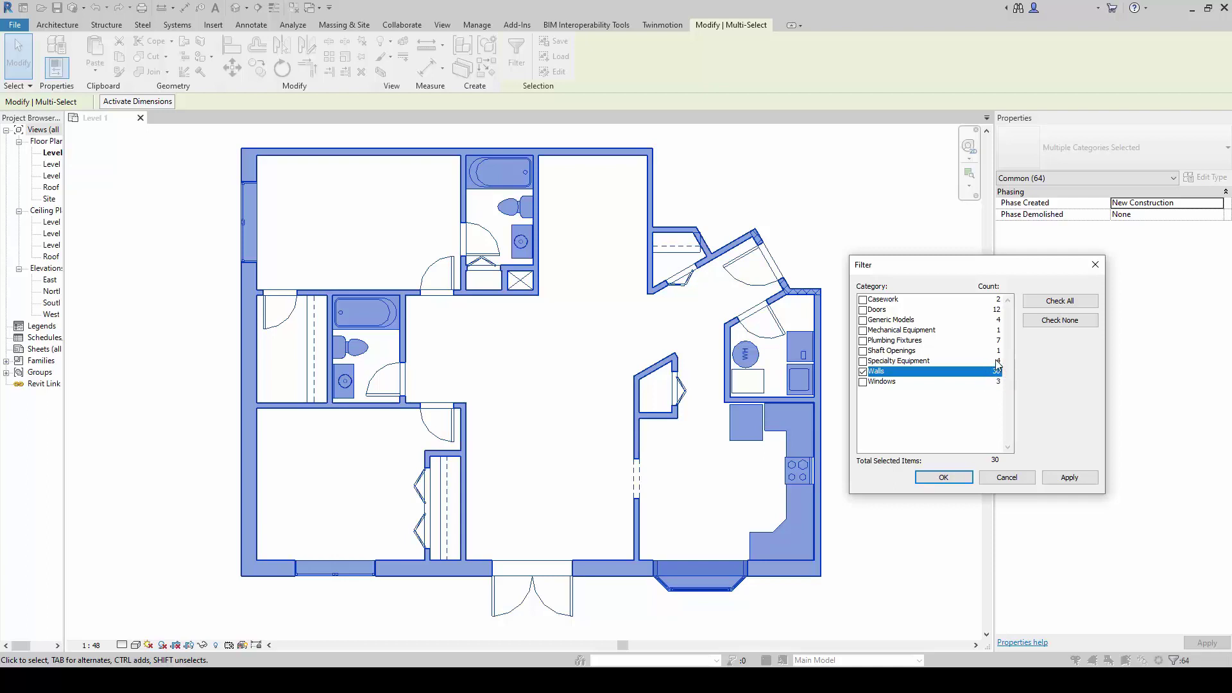
pyautogui.click(942, 478)
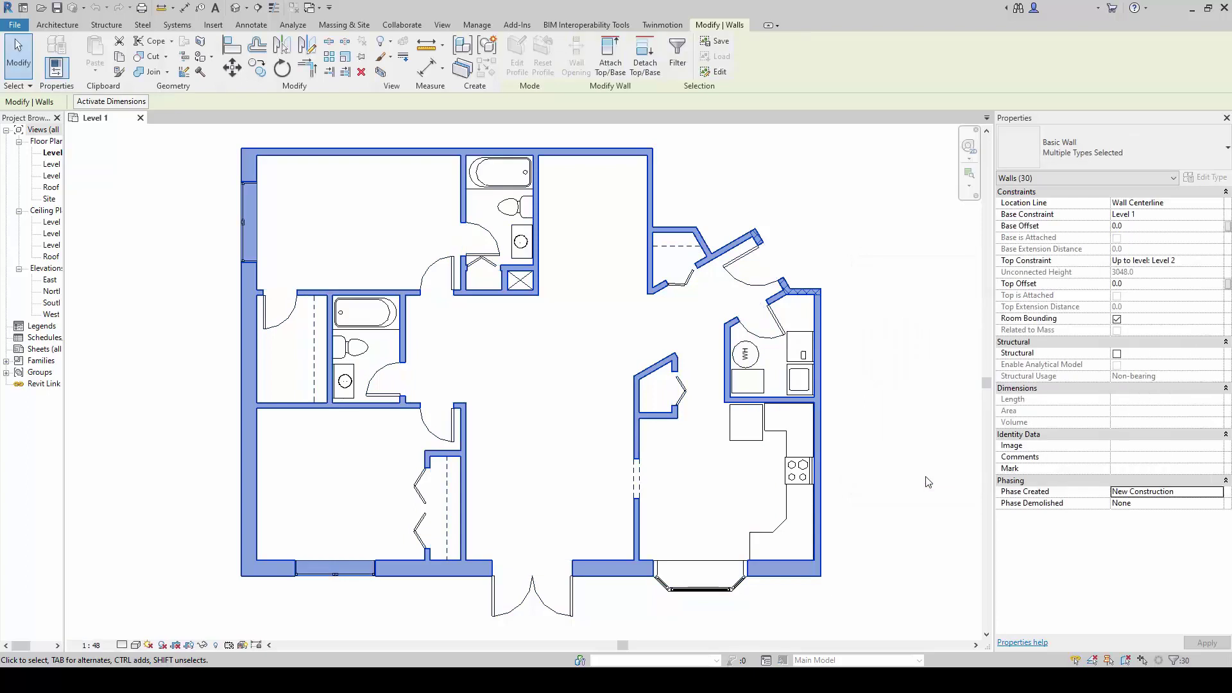
# - Save the 30-wall selection under the name 'Walls', then clear the selection
pyautogui.click(715, 42)
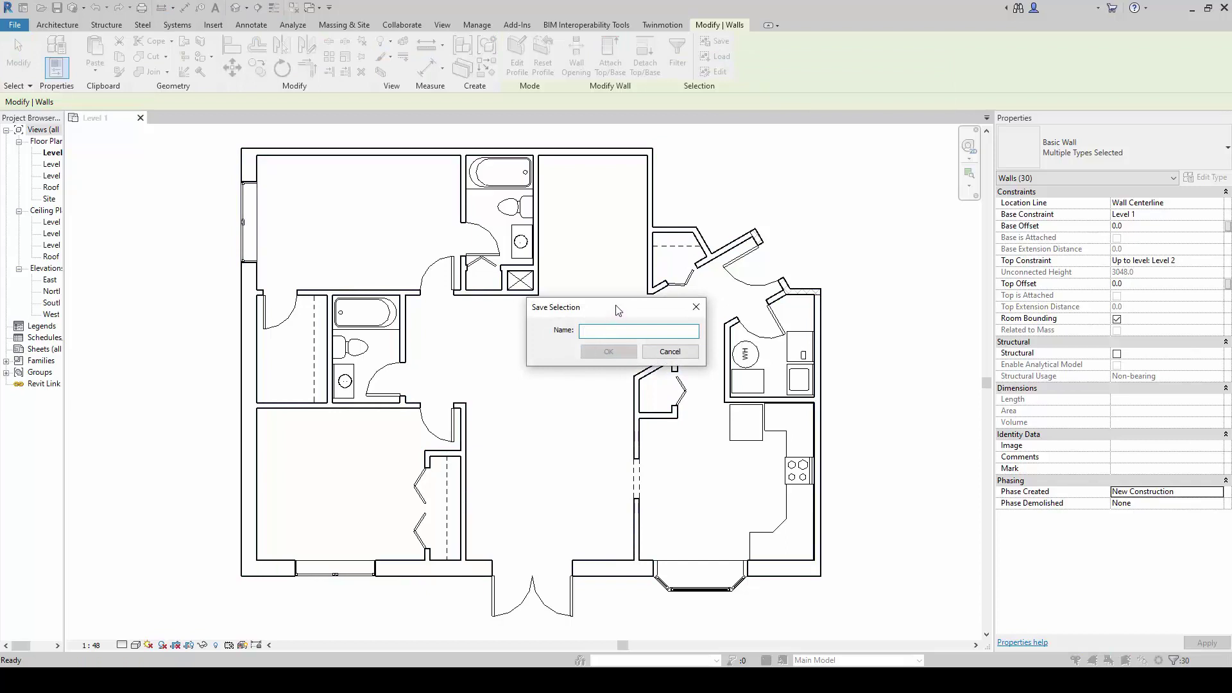
pyautogui.moveTo(615, 308); pyautogui.dragTo(528, 322)
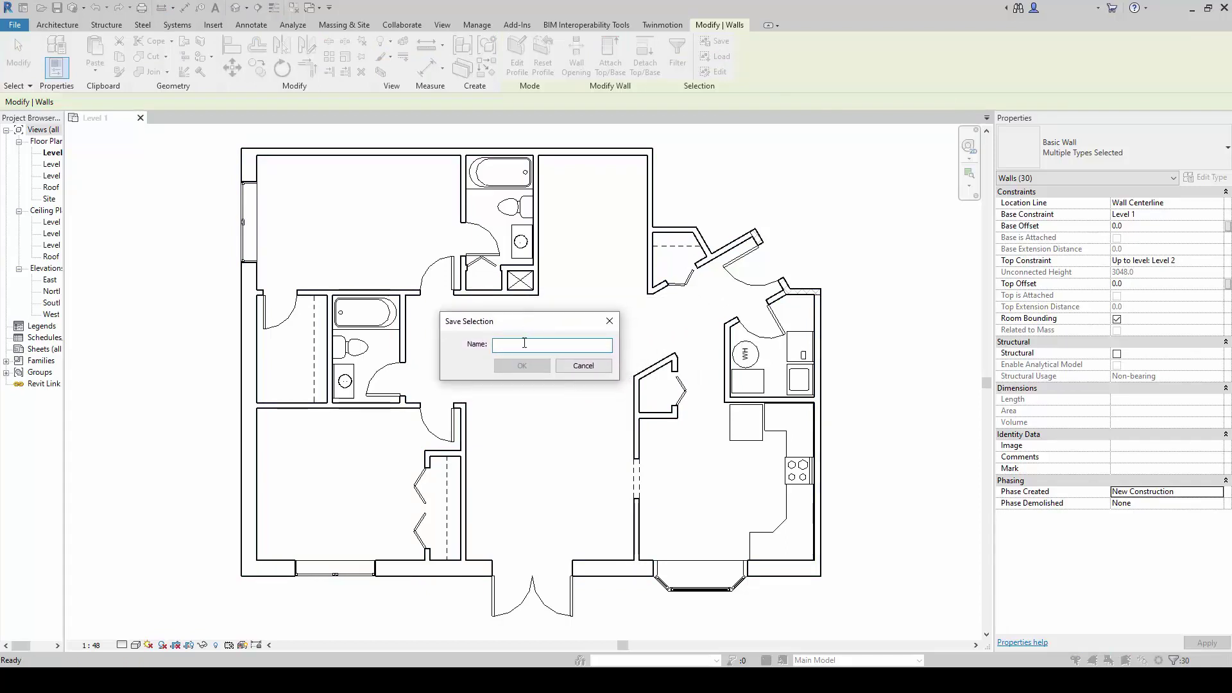
pyautogui.write('Walls')
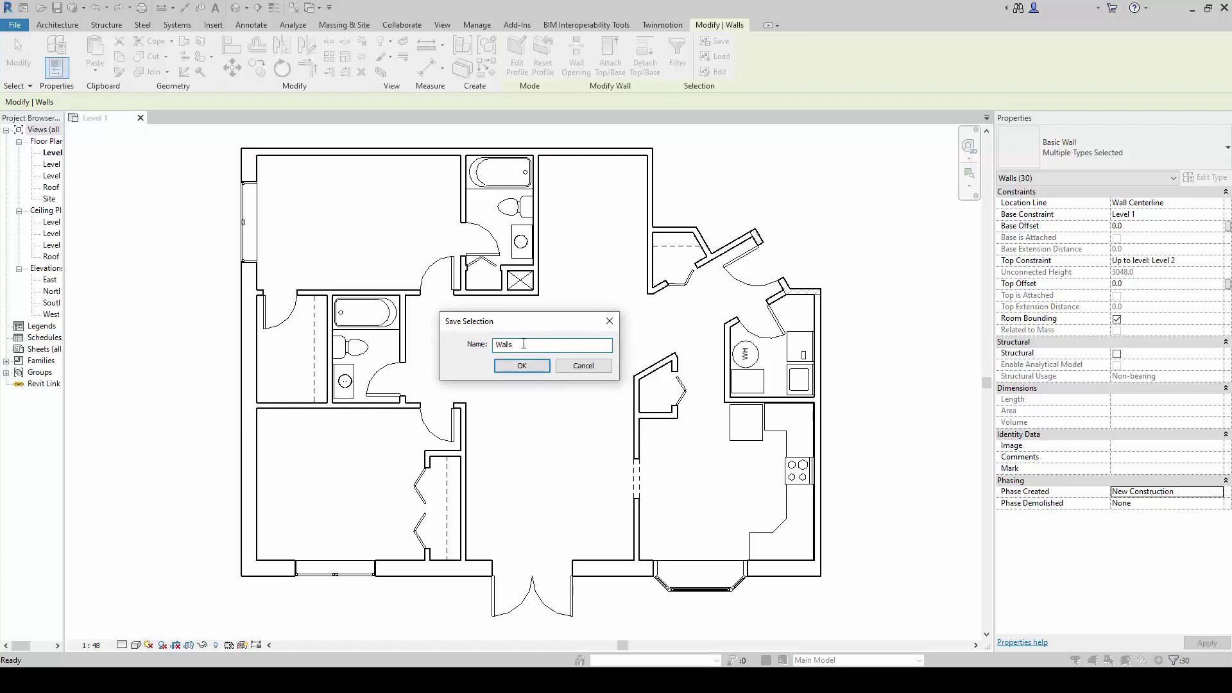
pyautogui.click(524, 368)
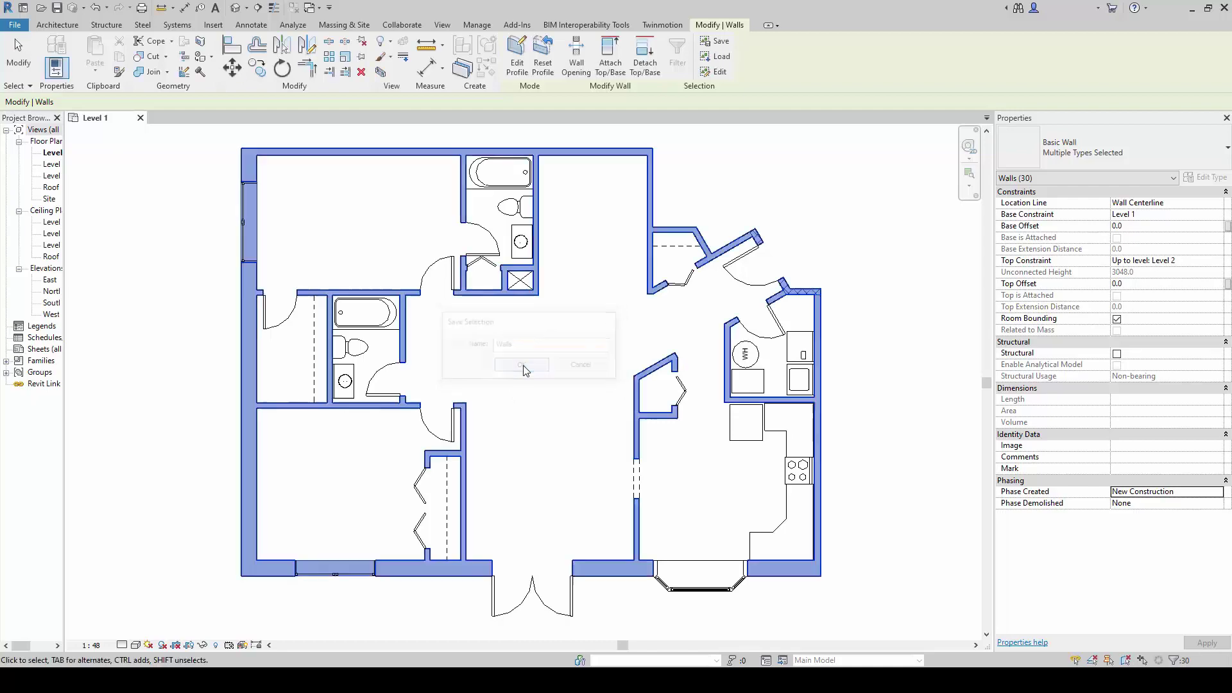
pyautogui.press('Escape')
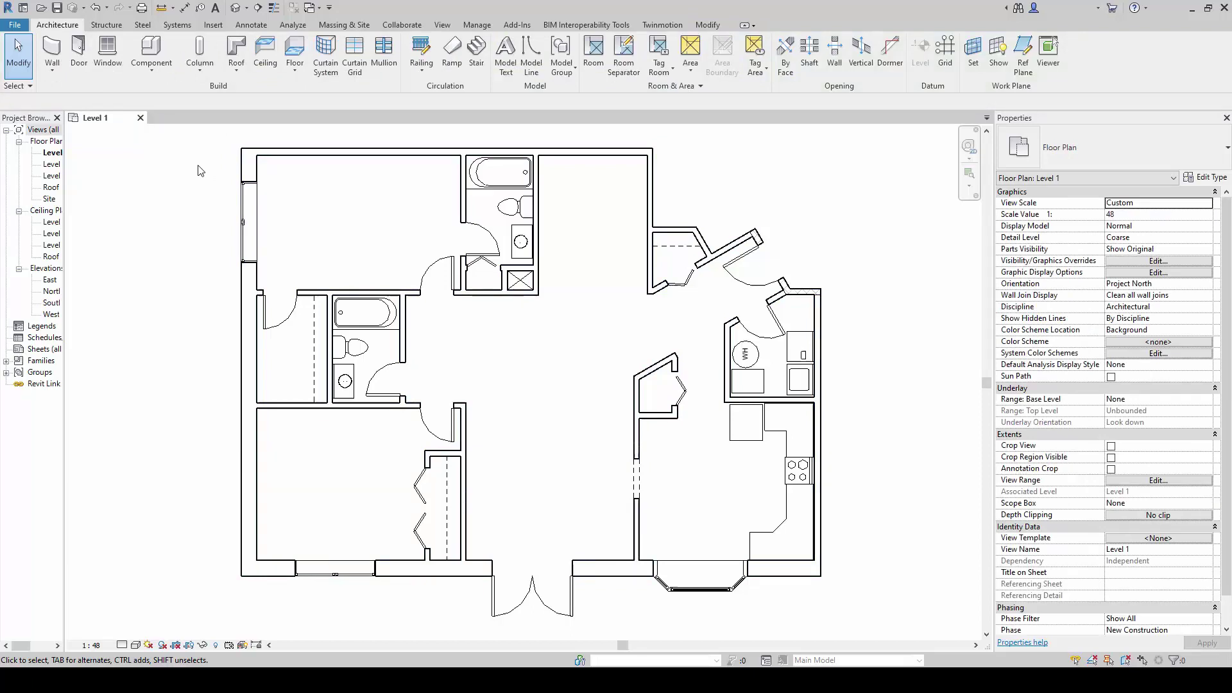
# - Load the saved 'Walls' selection from the Manage tab to reselect all 30 walls
pyautogui.click(478, 26)
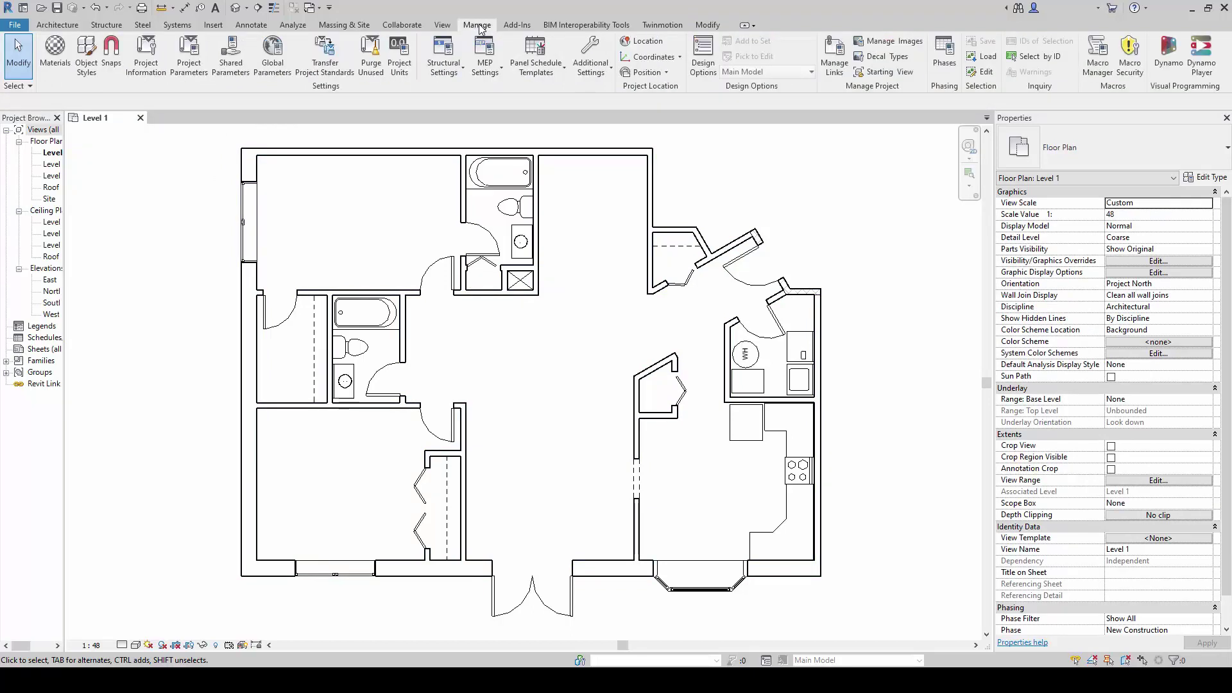
pyautogui.click(989, 58)
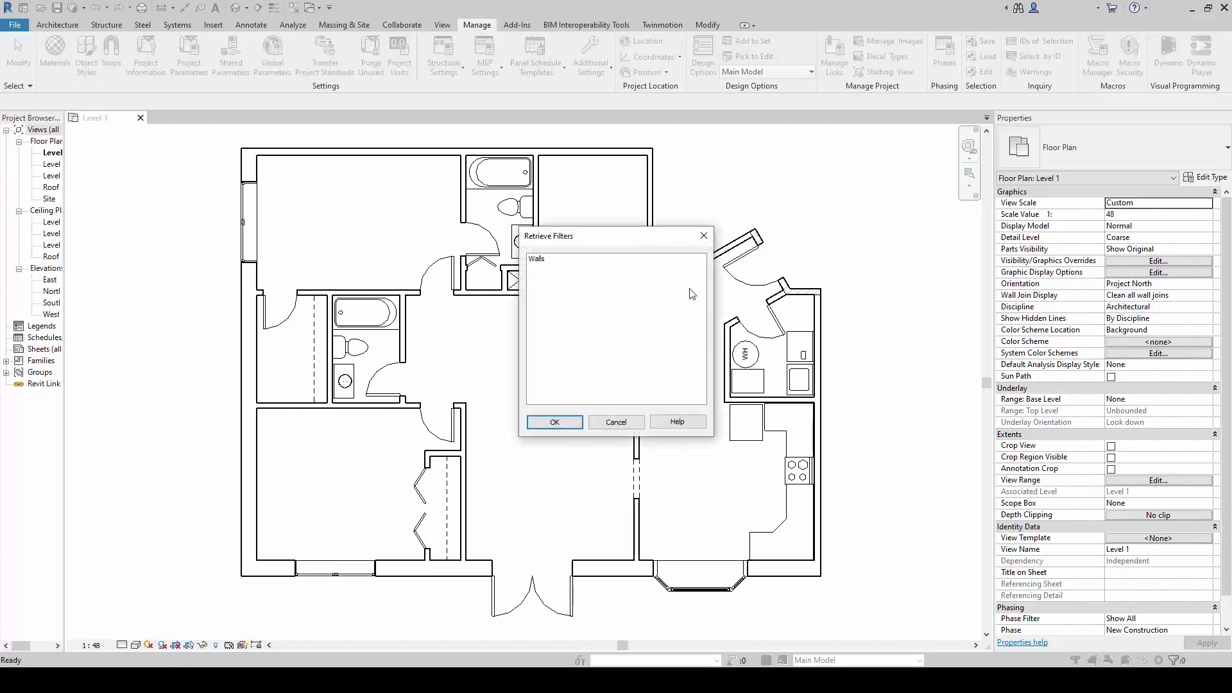
pyautogui.click(544, 261)
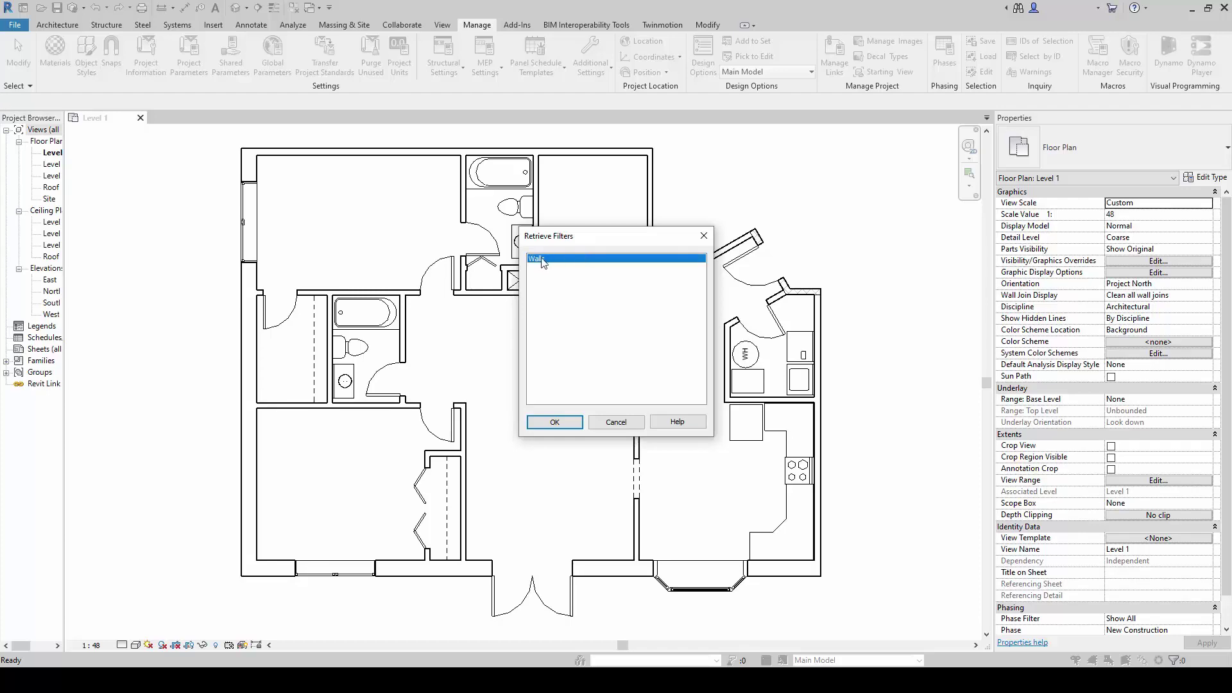
pyautogui.click(549, 421)
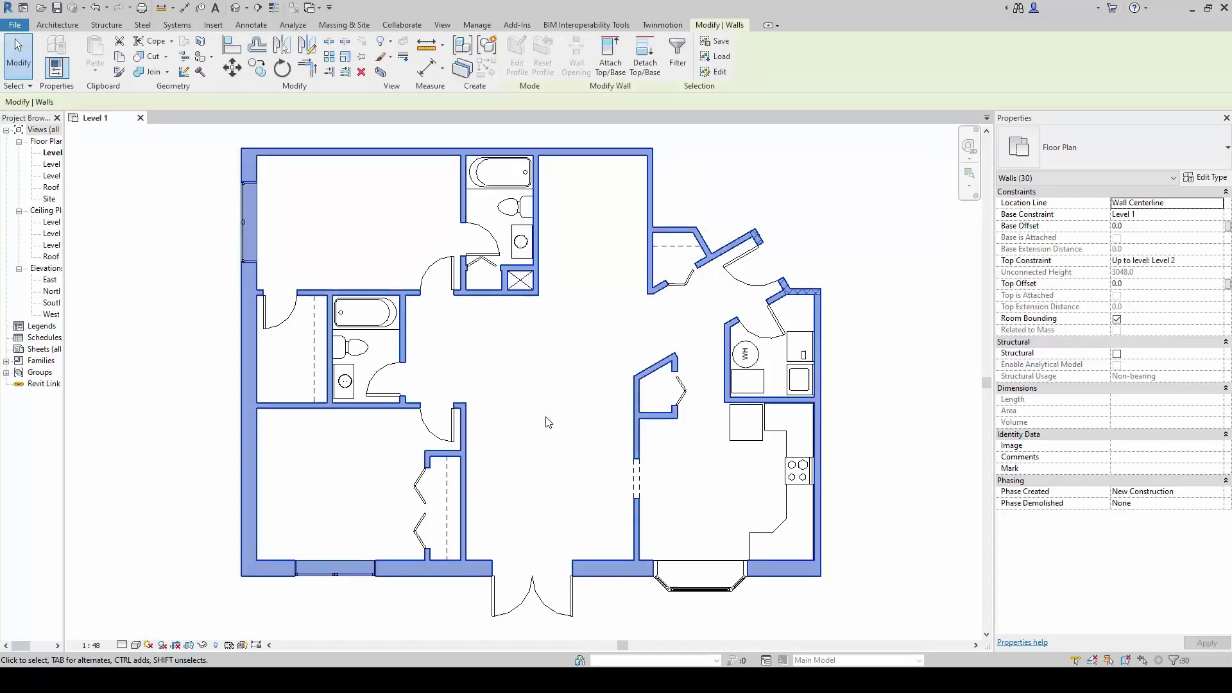